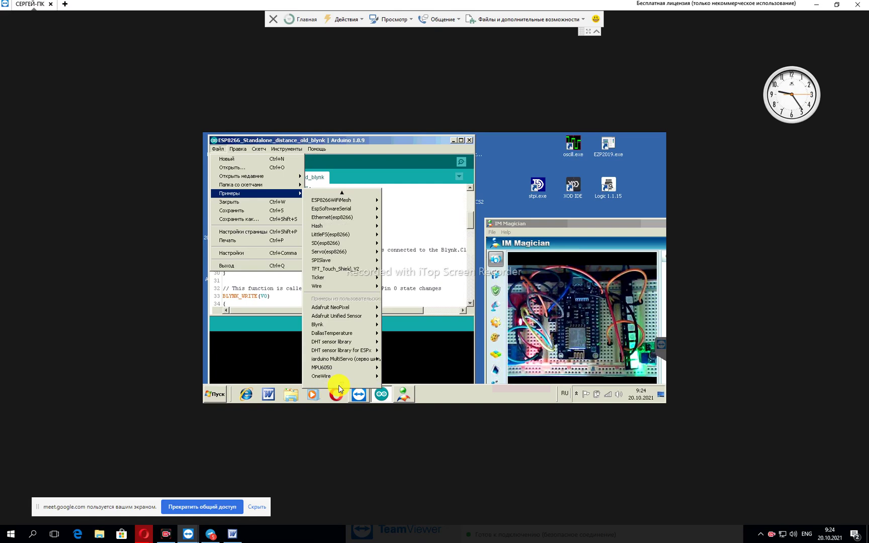
- Open the Blynk ESP8266_Standalone example, close the old distance sketch and maximize the new window
{"action": "mouse_move", "coordinate": [335, 325]}
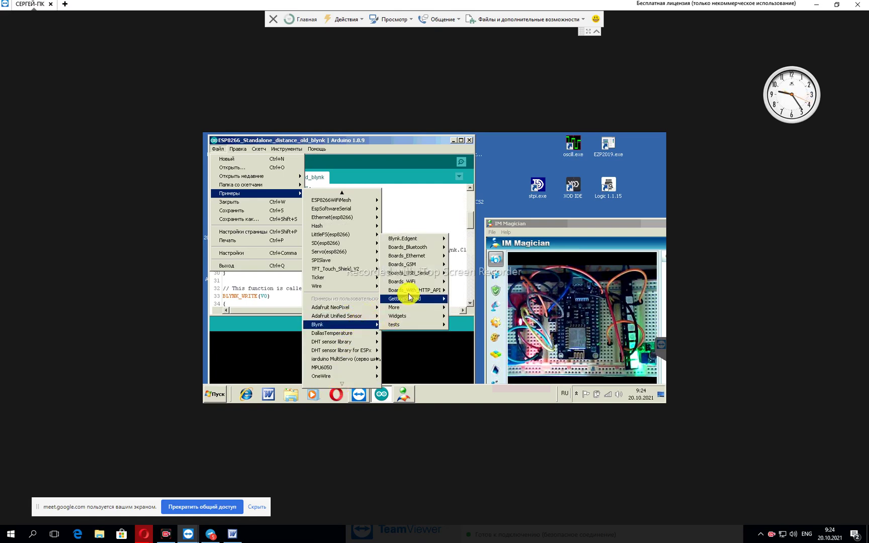
{"action": "mouse_move", "coordinate": [420, 273]}
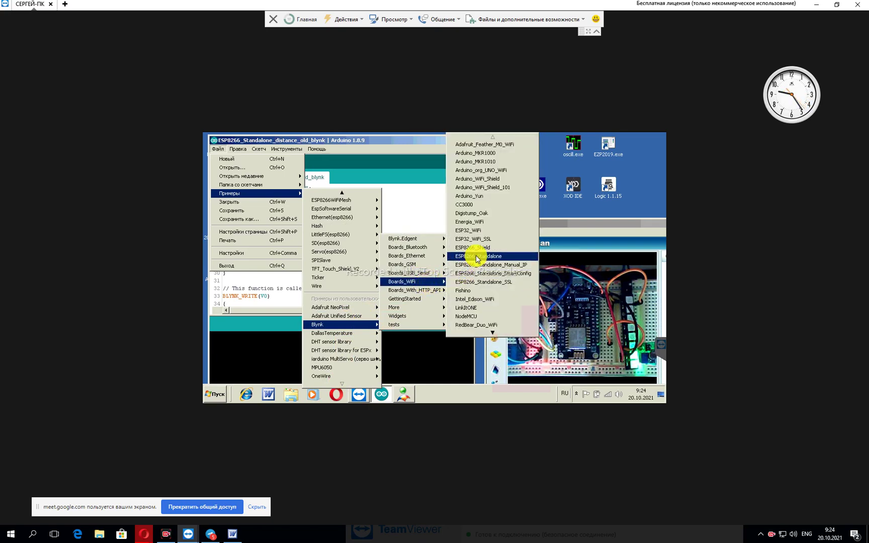
{"action": "left_click", "coordinate": [463, 257]}
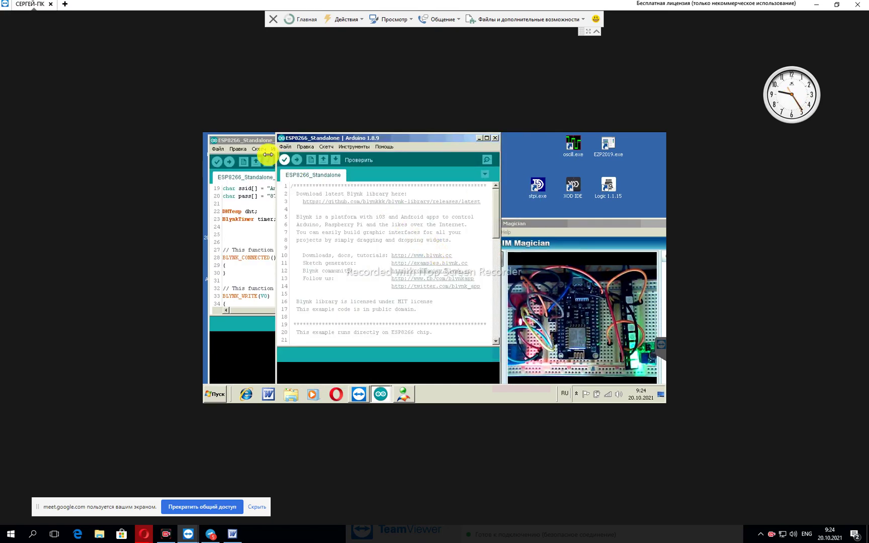
{"action": "left_click", "coordinate": [233, 140]}
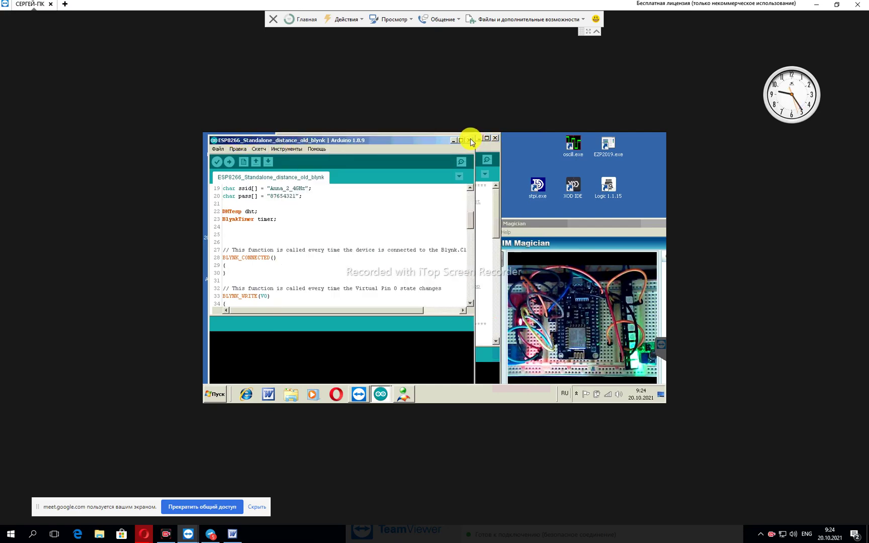
{"action": "left_click", "coordinate": [469, 140]}
{"action": "left_click", "coordinate": [487, 138]}
- Replace the YourNetworkName and YourPassword placeholders with the Wi-Fi network name and password
{"action": "scroll", "coordinate": [395, 212], "scroll_direction": "down", "scroll_amount": 6}
{"action": "scroll", "coordinate": [395, 213], "scroll_direction": "down", "scroll_amount": 2}
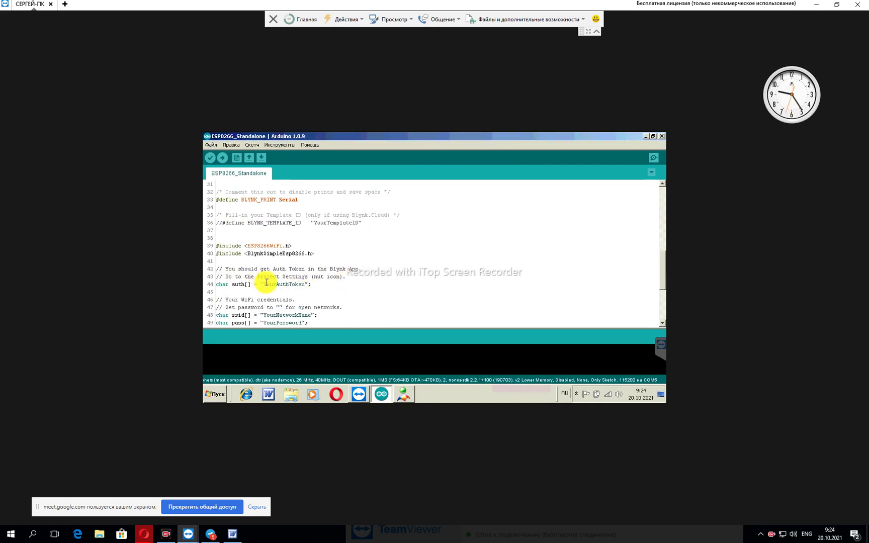
{"action": "left_click_drag", "start_coordinate": [263, 285], "coordinate": [306, 284]}
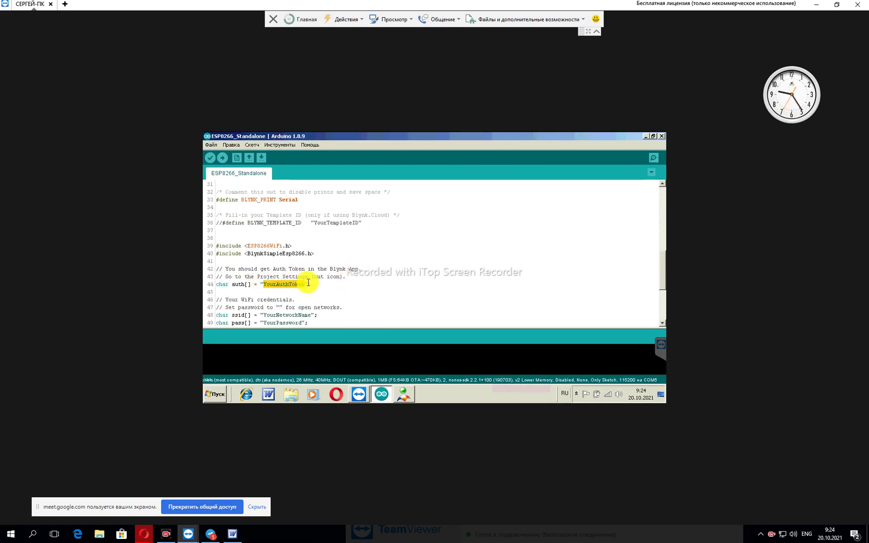
{"action": "scroll", "coordinate": [369, 266], "scroll_direction": "down", "scroll_amount": 1}
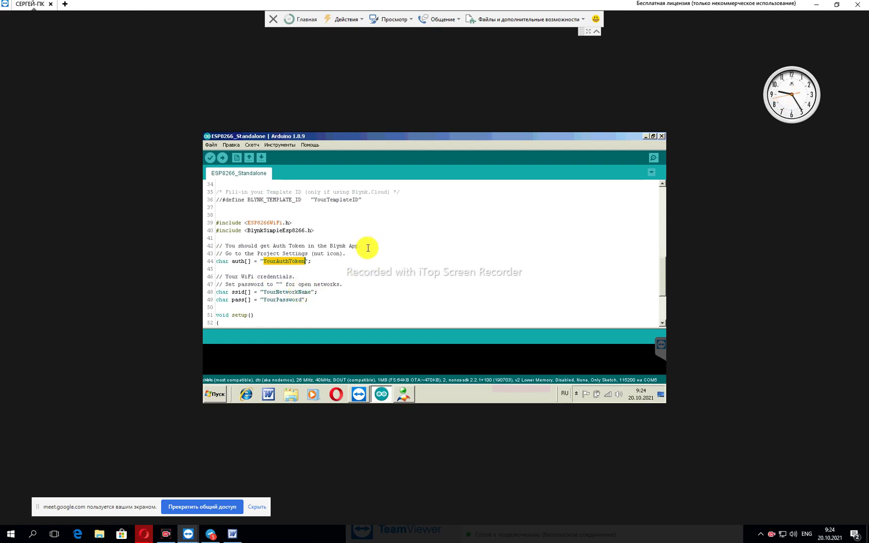
{"action": "left_click", "coordinate": [653, 138]}
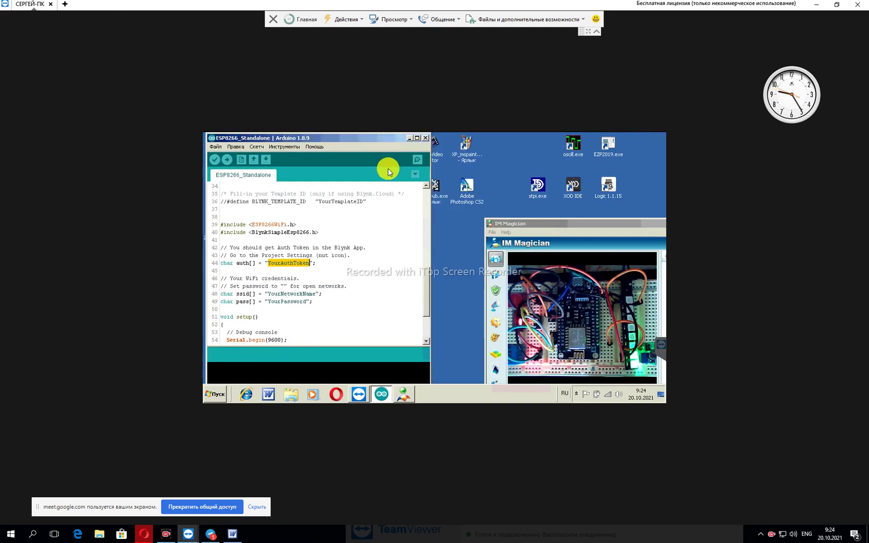
{"action": "left_click_drag", "start_coordinate": [307, 301], "coordinate": [267, 300]}
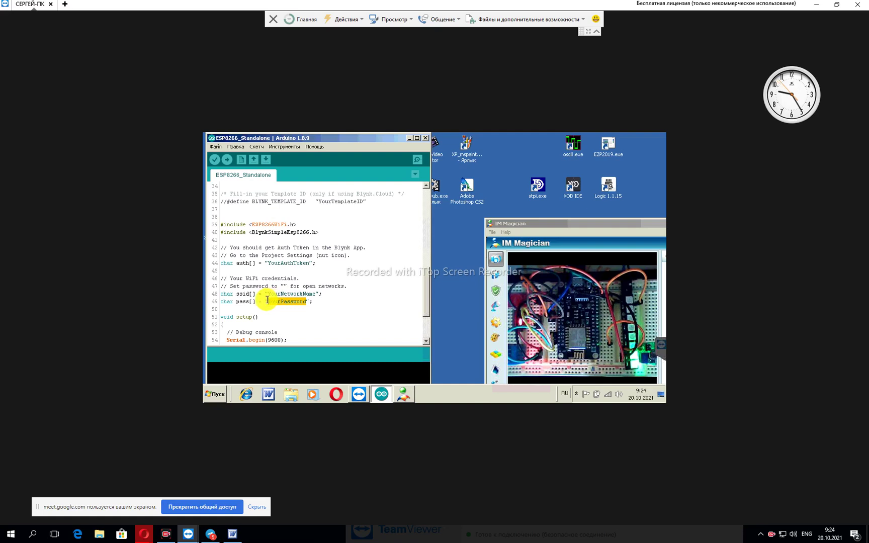
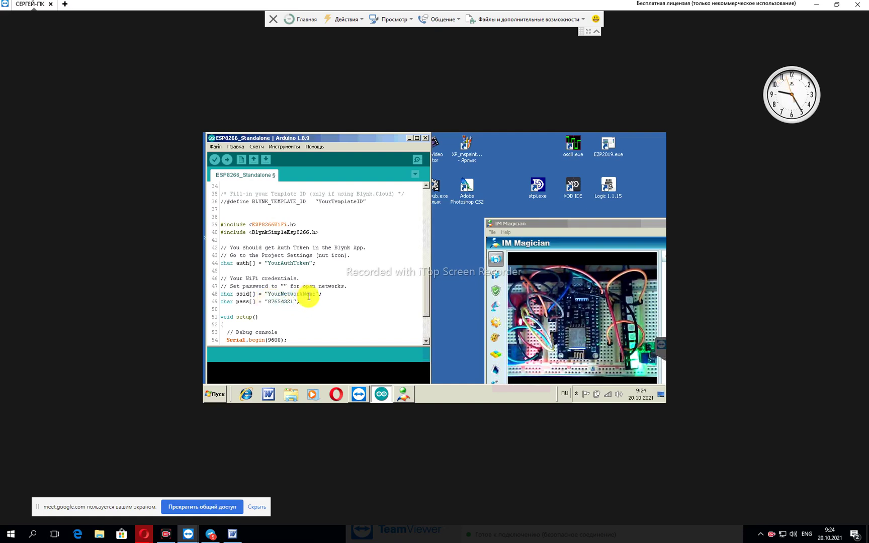
{"action": "left_click_drag", "start_coordinate": [314, 294], "coordinate": [268, 295]}
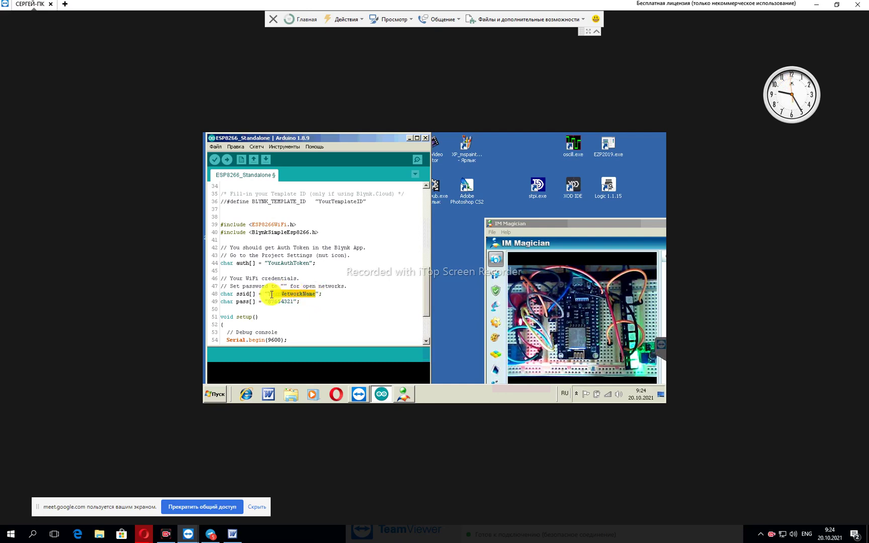
{"action": "type", "text": "A"}
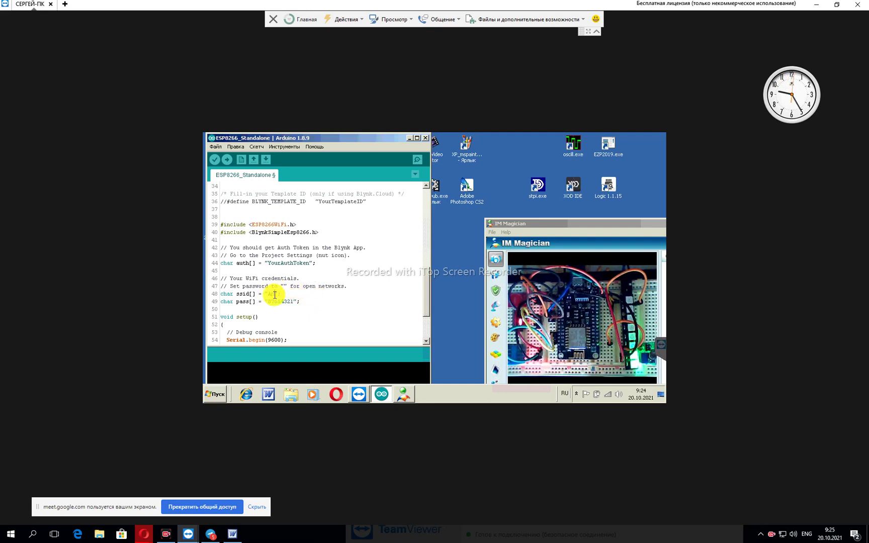
{"action": "type", "text": "ndre2_4"}
{"action": "type", "text": "GHz\";"}
{"action": "left_click", "coordinate": [217, 148]}
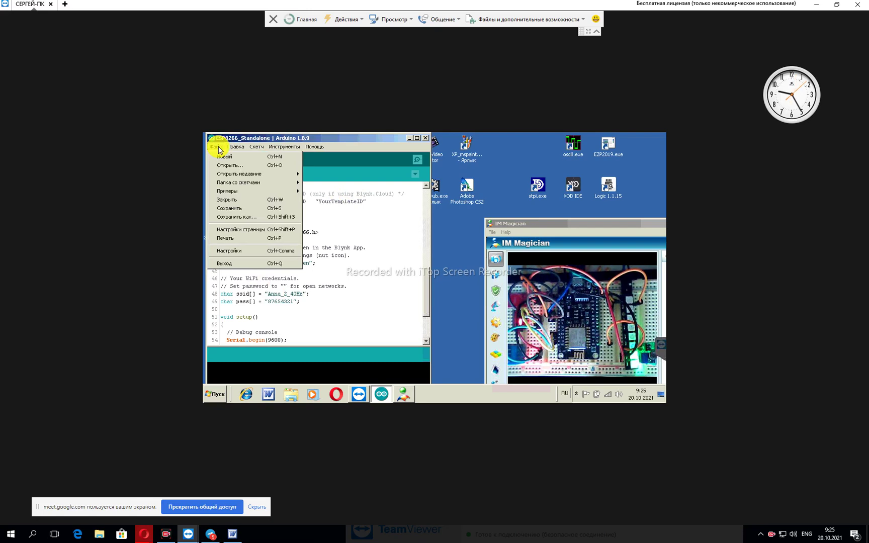
- Save As with '_old_blynk' appended, giving ESP8266_Standalone_old_blynk
{"action": "left_click", "coordinate": [250, 216]}
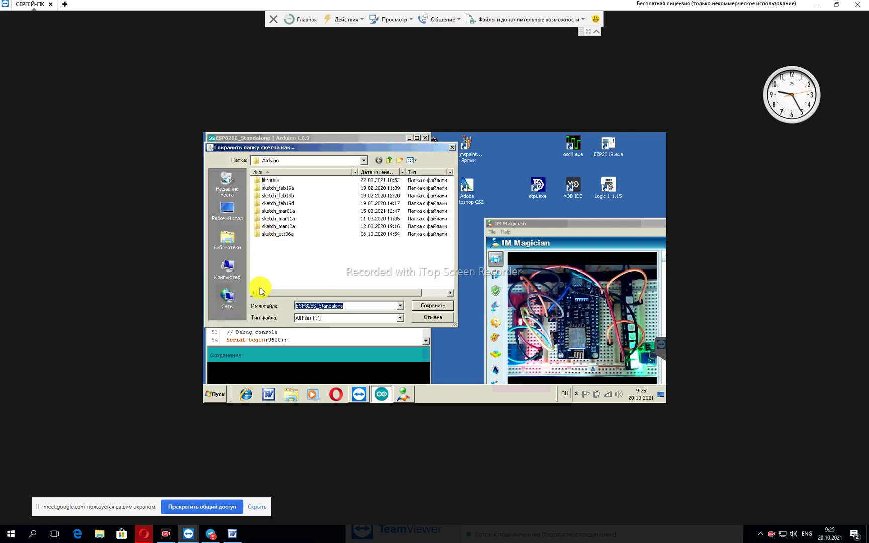
{"action": "left_click", "coordinate": [356, 306]}
{"action": "type", "text": "_"}
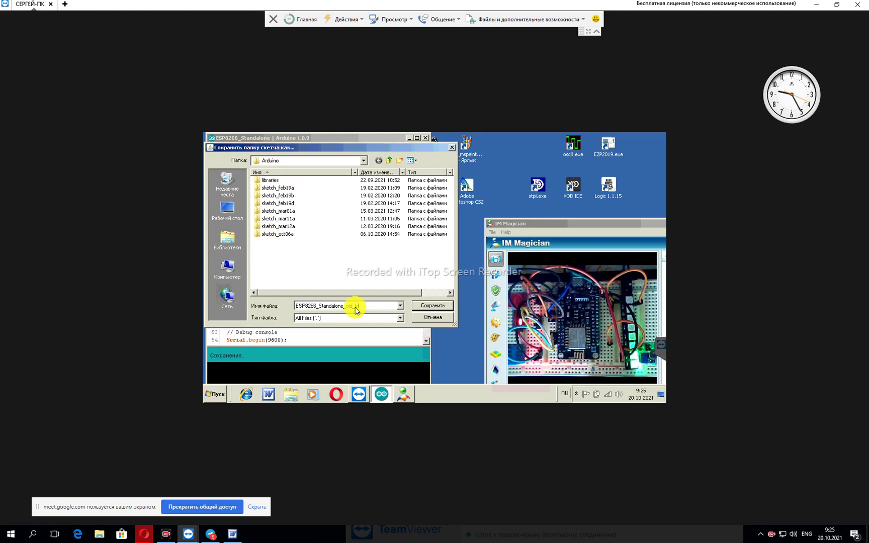
{"action": "type", "text": "old_blink"}
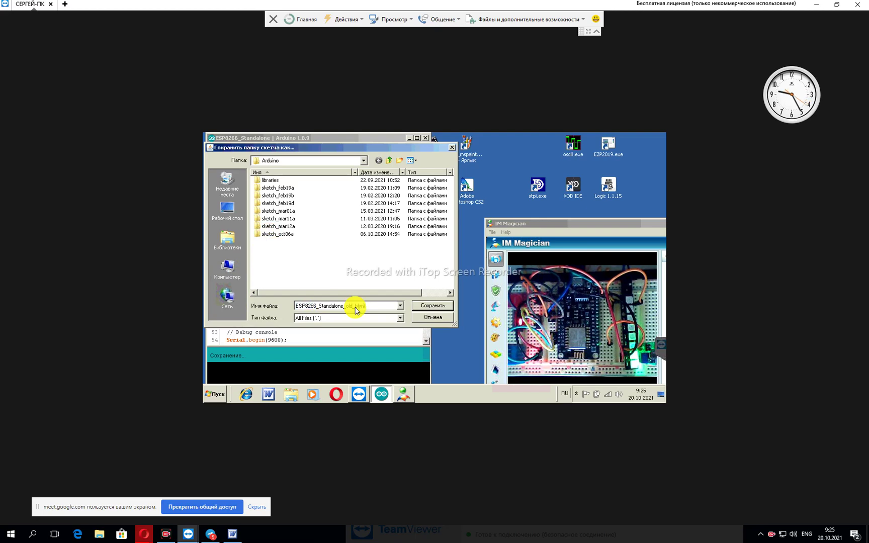
{"action": "key", "text": "BackSpace"}
{"action": "key", "text": "BackSpace"}
{"action": "key", "text": "BackSpace"}
{"action": "type", "text": "ynk"}
{"action": "left_click", "coordinate": [441, 306]}
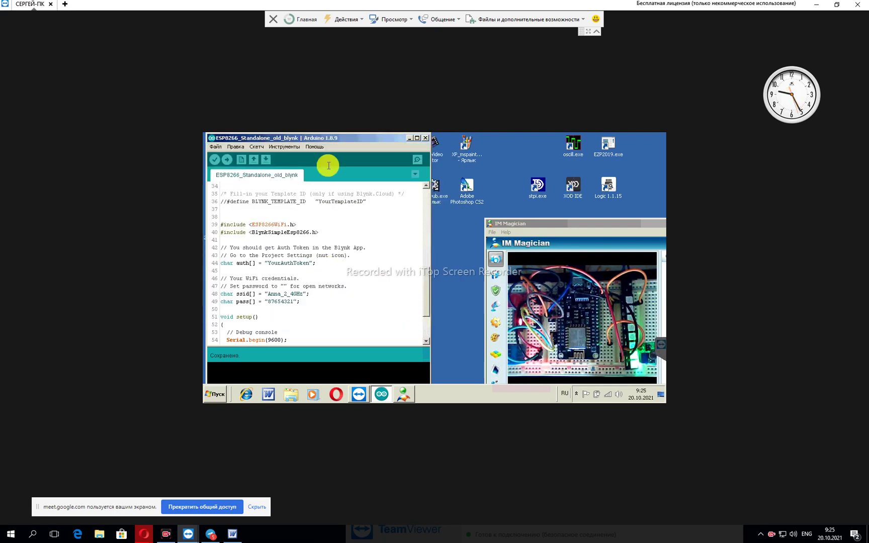
{"action": "scroll", "coordinate": [306, 237], "scroll_direction": "down", "scroll_amount": 2}
{"action": "scroll", "coordinate": [305, 240], "scroll_direction": "up", "scroll_amount": 2}
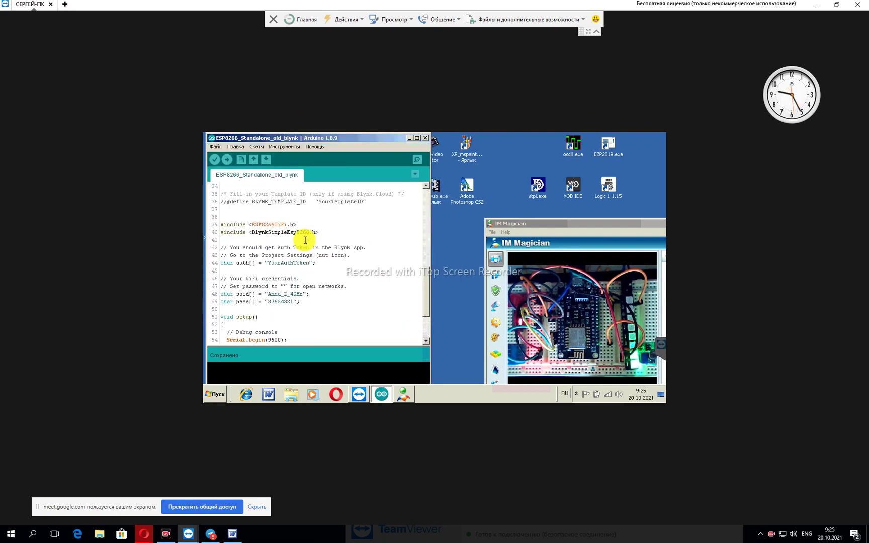
{"action": "left_click", "coordinate": [215, 147]}
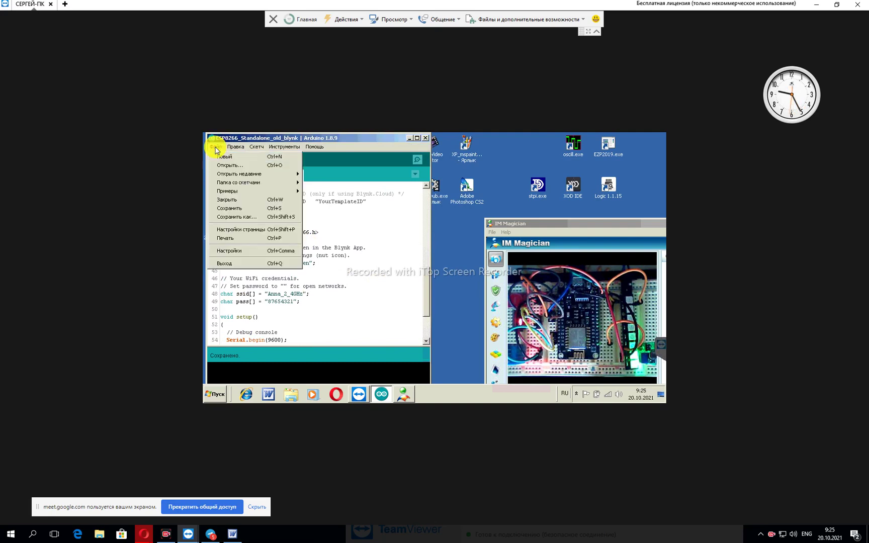
{"action": "mouse_move", "coordinate": [259, 175]}
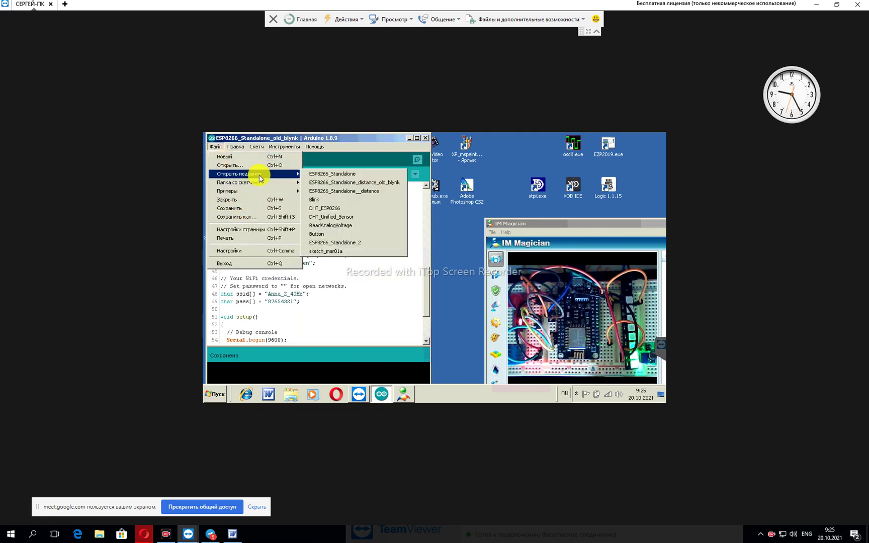
{"action": "left_click", "coordinate": [374, 183]}
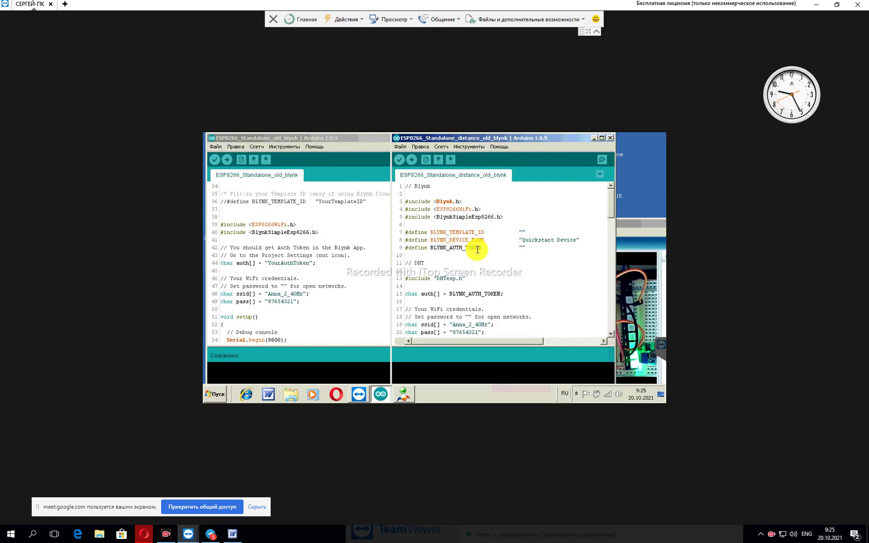
{"action": "scroll", "coordinate": [478, 250], "scroll_direction": "down", "scroll_amount": 1}
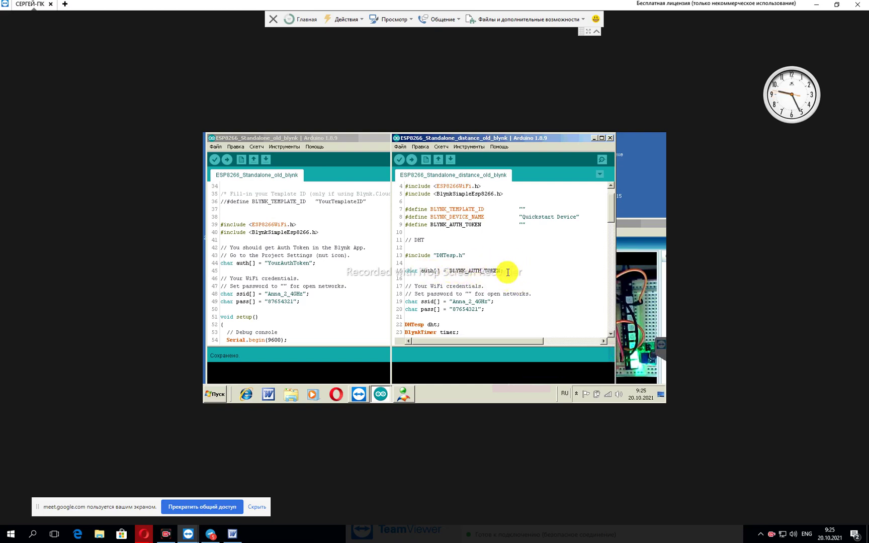
{"action": "scroll", "coordinate": [512, 267], "scroll_direction": "down", "scroll_amount": 3}
{"action": "scroll", "coordinate": [512, 267], "scroll_direction": "down", "scroll_amount": 10}
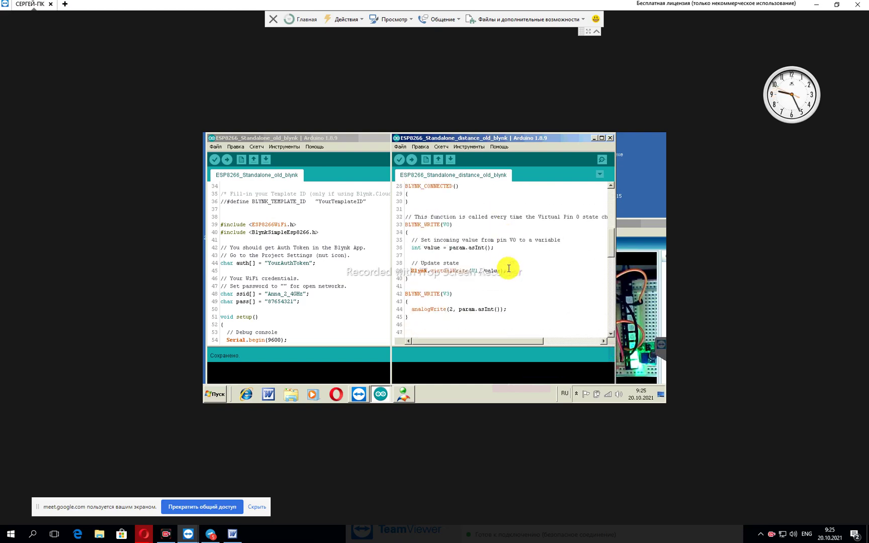
{"action": "scroll", "coordinate": [505, 271], "scroll_direction": "down", "scroll_amount": 11}
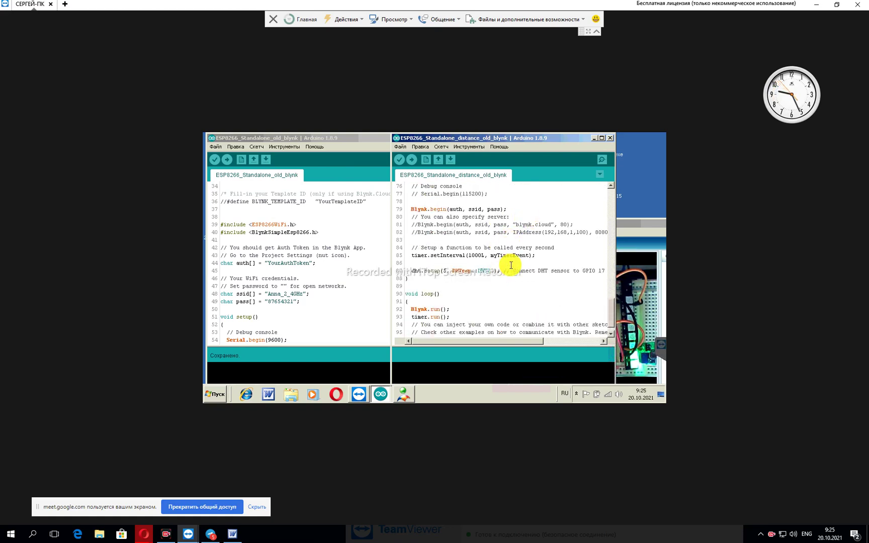
{"action": "scroll", "coordinate": [508, 267], "scroll_direction": "down", "scroll_amount": 1}
{"action": "scroll", "coordinate": [508, 267], "scroll_direction": "up", "scroll_amount": 9}
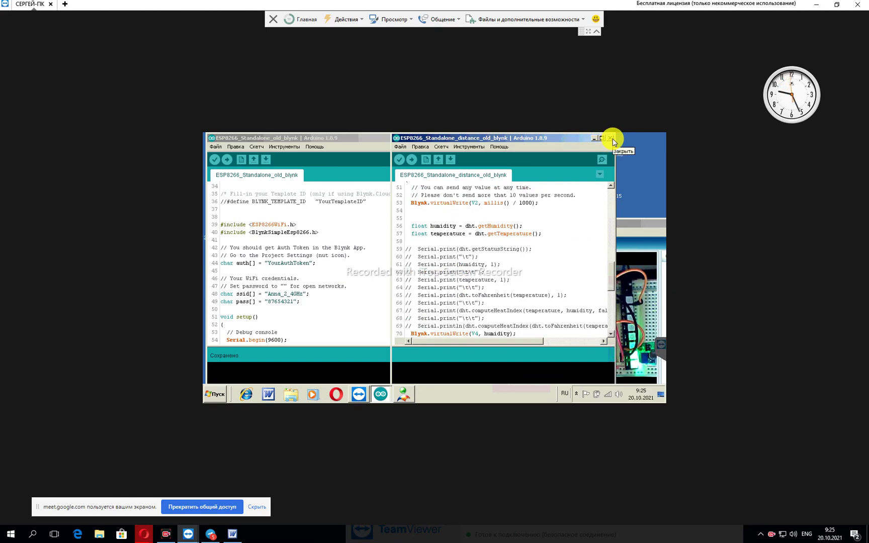
{"action": "left_click", "coordinate": [612, 139]}
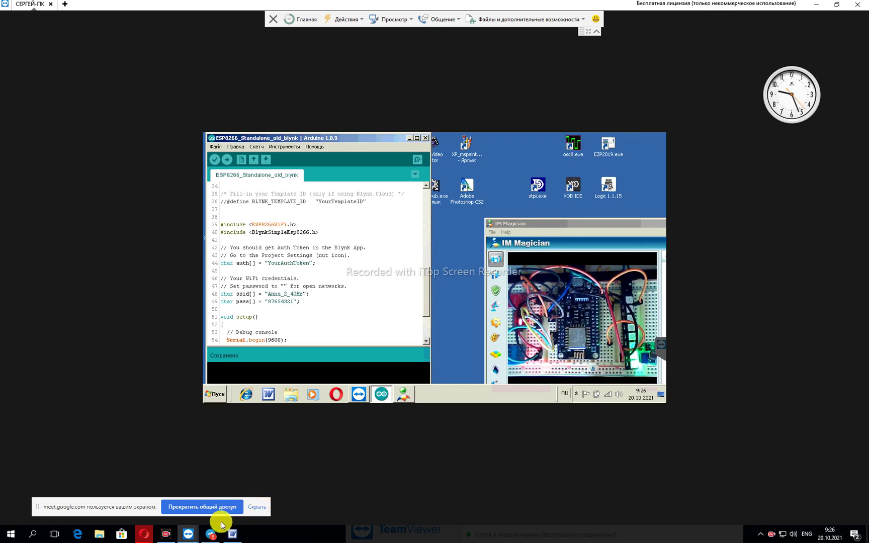
- Scroll back through the IoT (АД-192) Telegram chat history, then minimize Telegram
{"action": "left_click", "coordinate": [211, 534]}
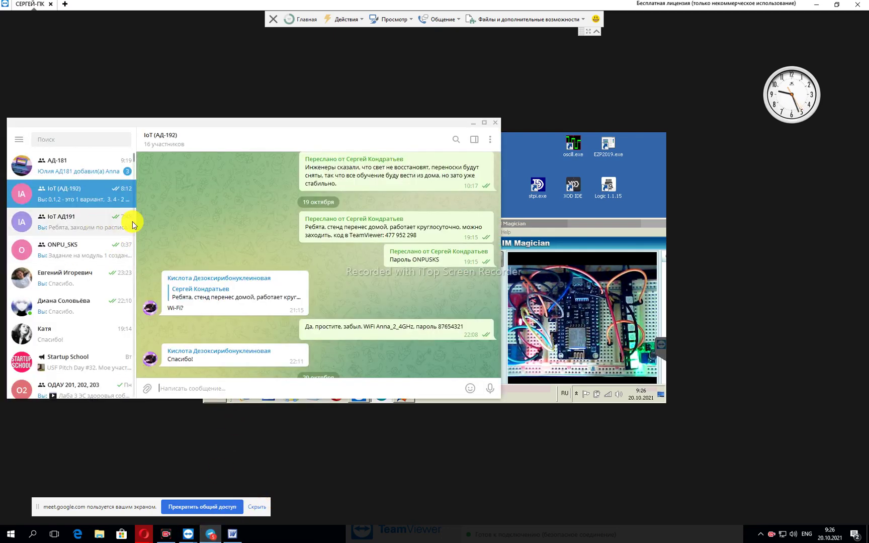
{"action": "scroll", "coordinate": [245, 231], "scroll_direction": "up", "scroll_amount": 15}
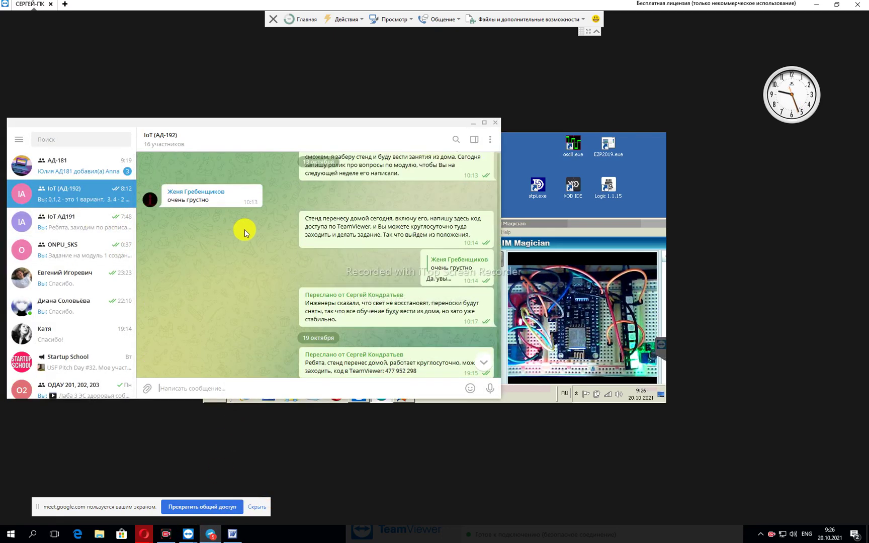
{"action": "scroll", "coordinate": [243, 233], "scroll_direction": "up", "scroll_amount": 3}
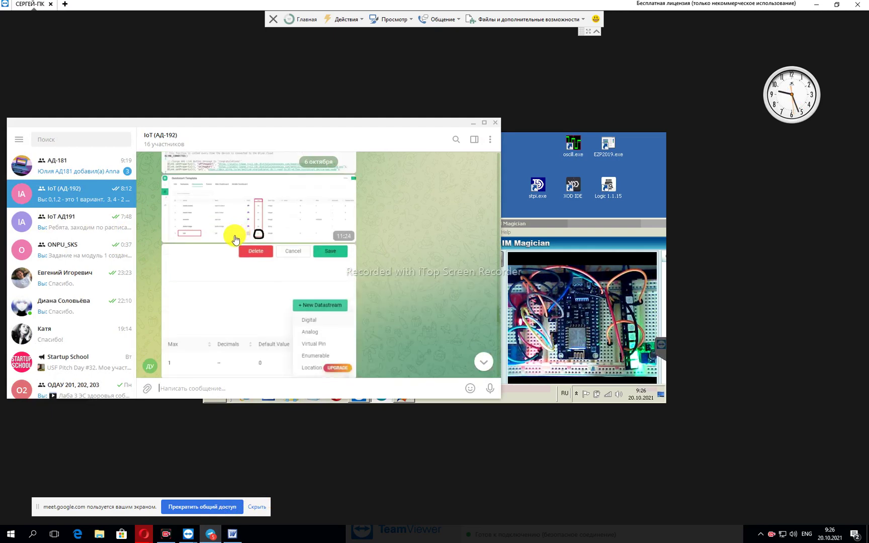
{"action": "scroll", "coordinate": [352, 231], "scroll_direction": "up", "scroll_amount": 10}
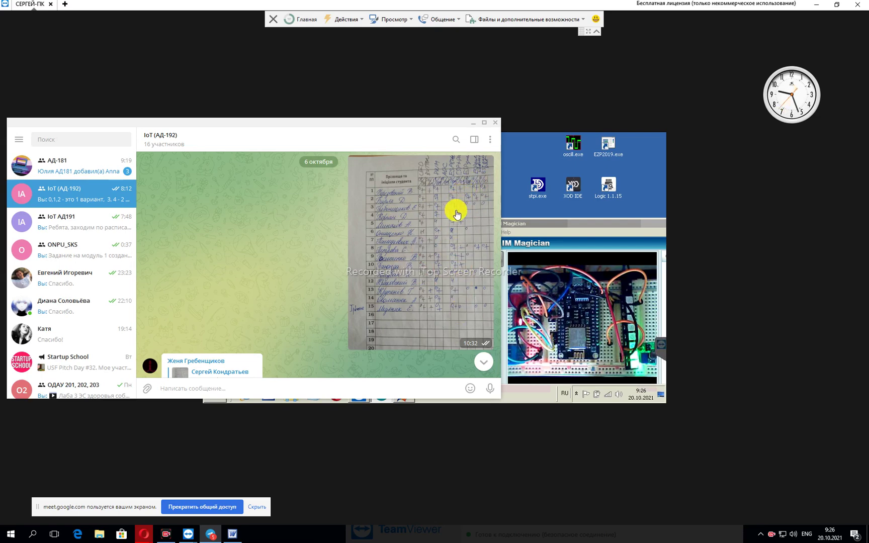
{"action": "left_click", "coordinate": [470, 123]}
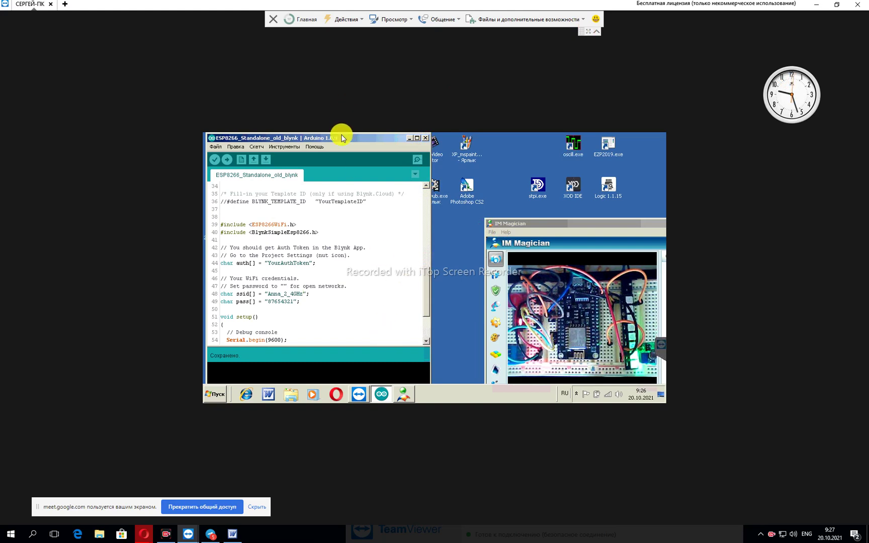
- End the TeamViewer remote session and bring Opera's Google Meet call window forward
{"action": "left_click_drag", "start_coordinate": [344, 134], "coordinate": [344, 137]}
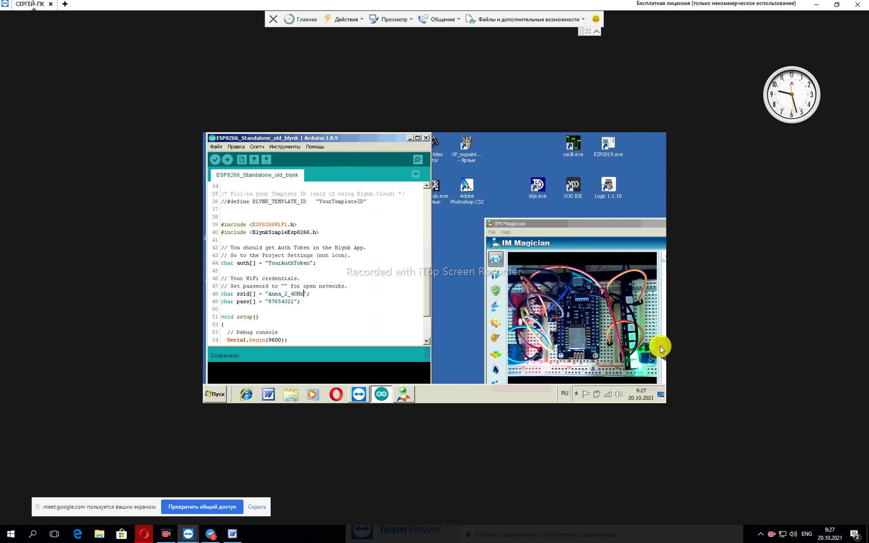
{"action": "left_click", "coordinate": [660, 346]}
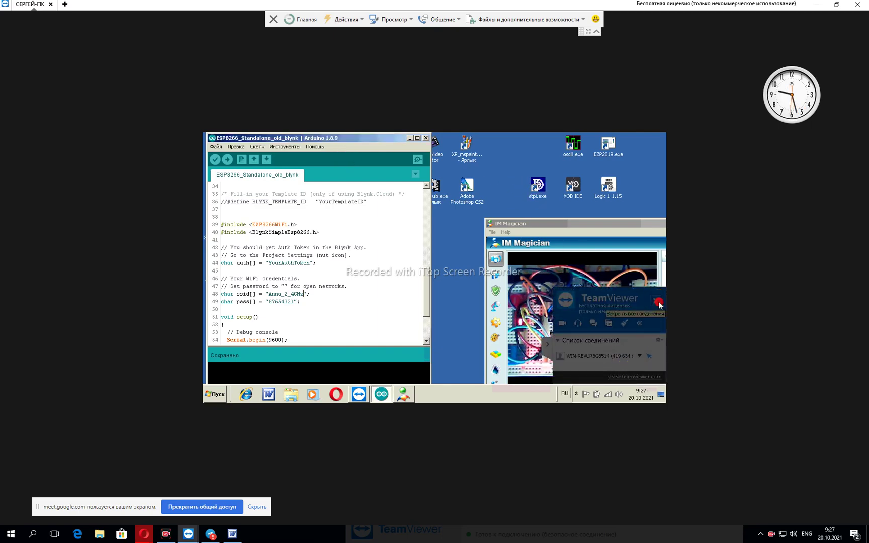
{"action": "left_click", "coordinate": [656, 301]}
{"action": "left_click", "coordinate": [528, 296]}
{"action": "left_click_drag", "start_coordinate": [568, 265], "coordinate": [378, 136]}
{"action": "left_click_drag", "start_coordinate": [379, 140], "coordinate": [356, 203]}
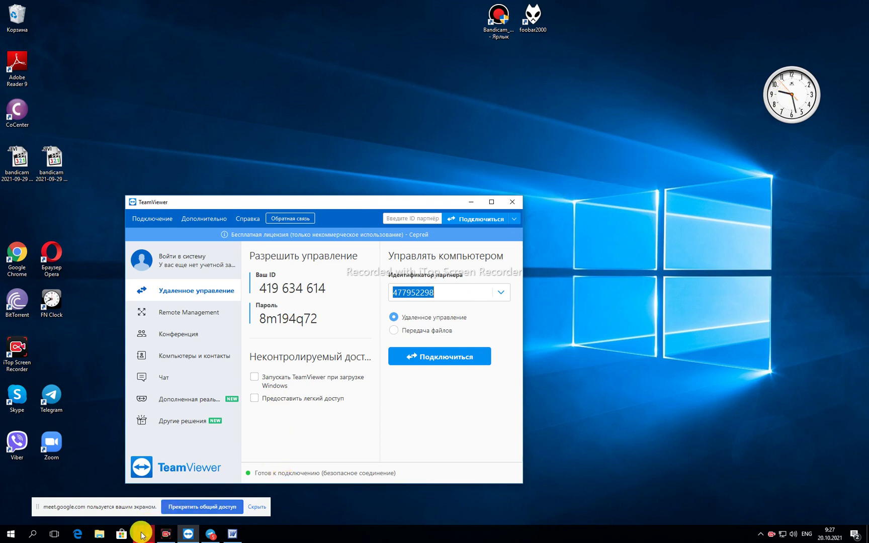
{"action": "left_click", "coordinate": [144, 534]}
{"action": "left_click", "coordinate": [116, 494]}
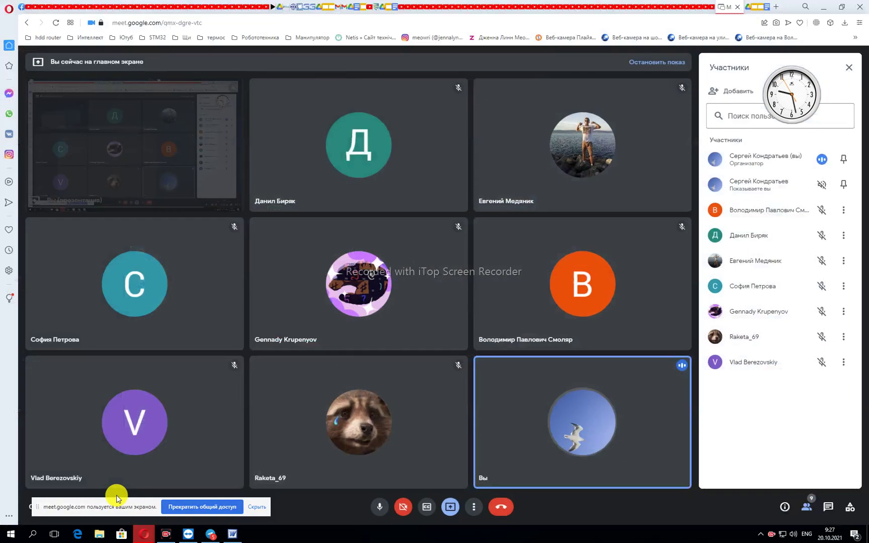
- In a new Google tab, switch to the other Google account and launch Classroom from the apps grid
{"action": "left_click", "coordinate": [746, 8]}
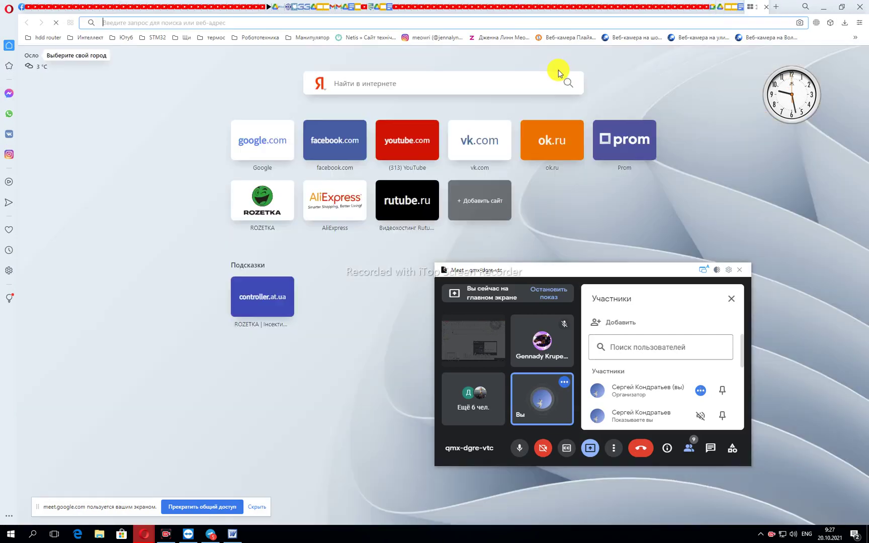
{"action": "left_click", "coordinate": [776, 7]}
{"action": "left_click", "coordinate": [257, 148]}
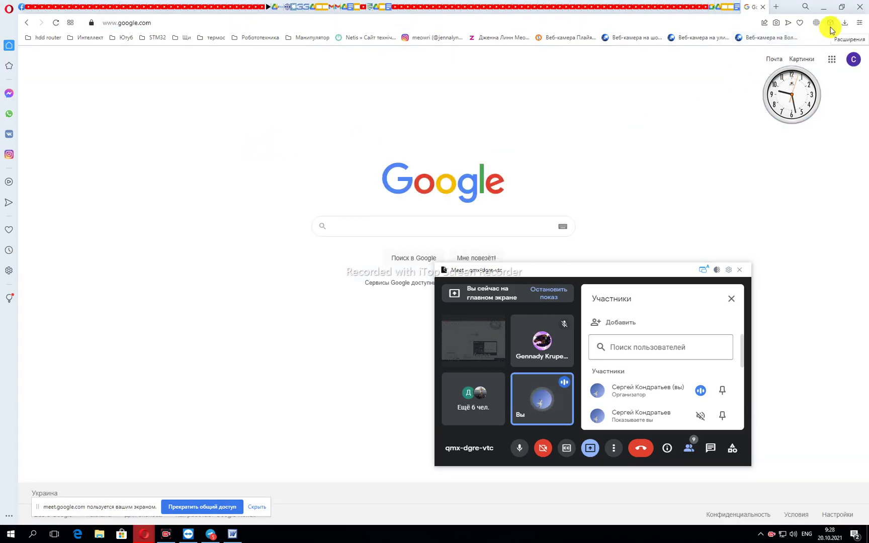
{"action": "left_click", "coordinate": [854, 59]}
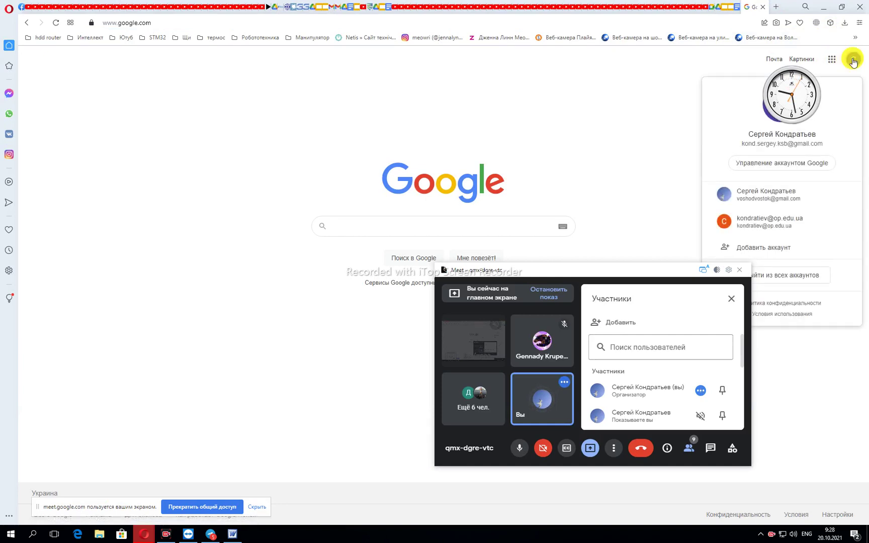
{"action": "left_click", "coordinate": [744, 214]}
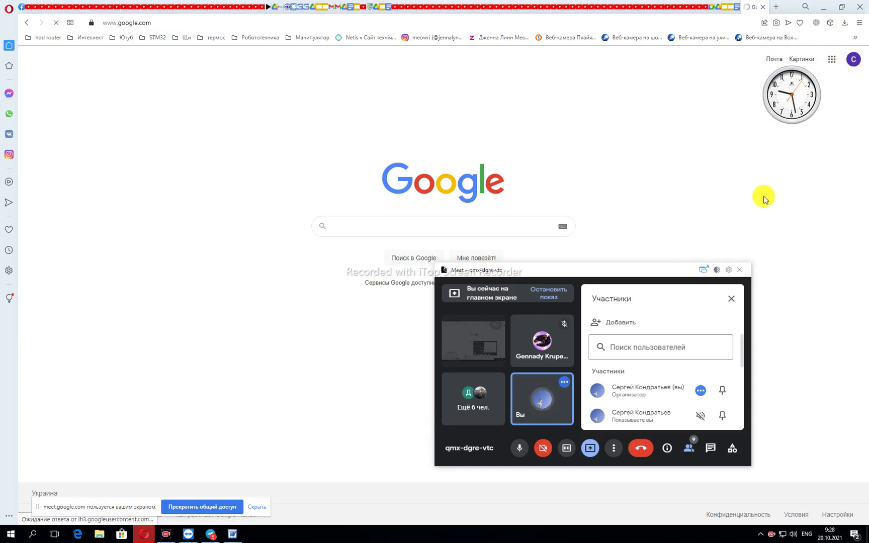
{"action": "left_click", "coordinate": [832, 59]}
{"action": "scroll", "coordinate": [808, 190], "scroll_direction": "down", "scroll_amount": 5}
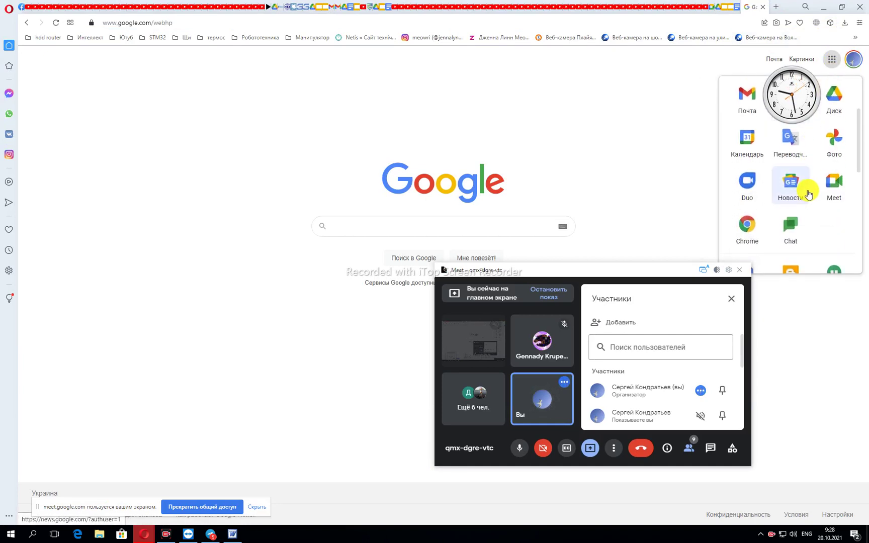
{"action": "scroll", "coordinate": [808, 194], "scroll_direction": "down", "scroll_amount": 1}
{"action": "left_click", "coordinate": [792, 181]}
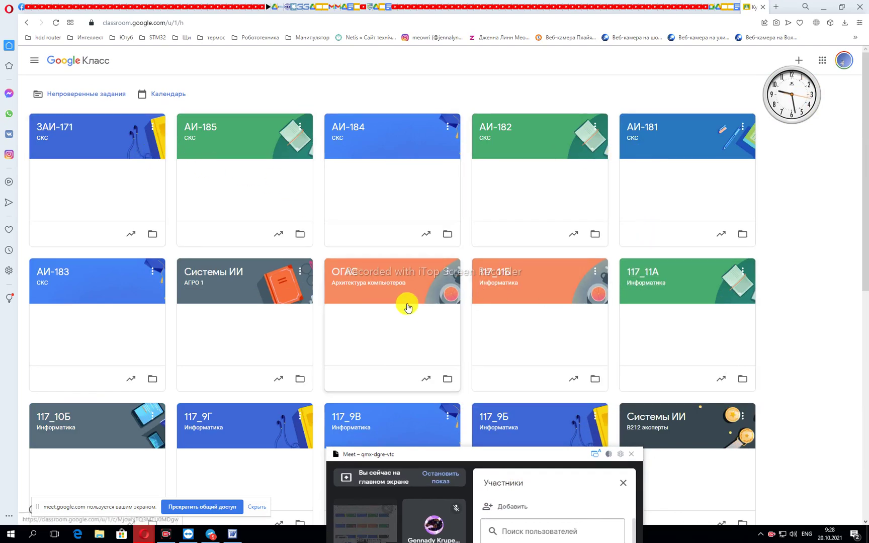
- Create course АД191 with section IoT, accepting the school-use notice
{"action": "scroll", "coordinate": [359, 307], "scroll_direction": "down", "scroll_amount": 4}
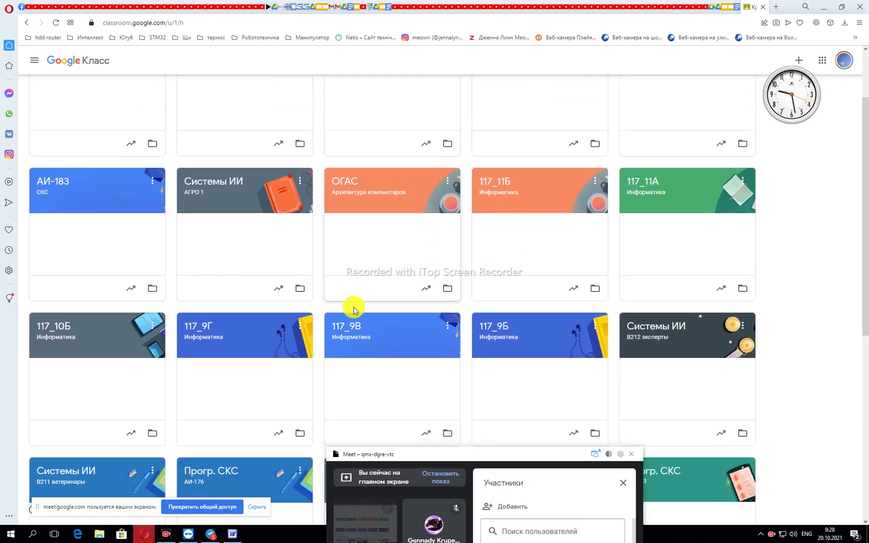
{"action": "scroll", "coordinate": [353, 311], "scroll_direction": "down", "scroll_amount": 4}
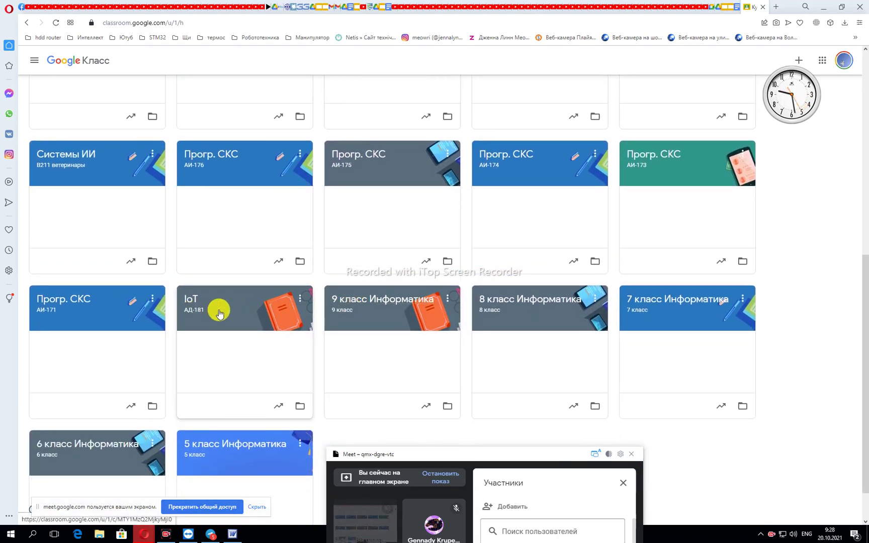
{"action": "scroll", "coordinate": [219, 313], "scroll_direction": "up", "scroll_amount": 8}
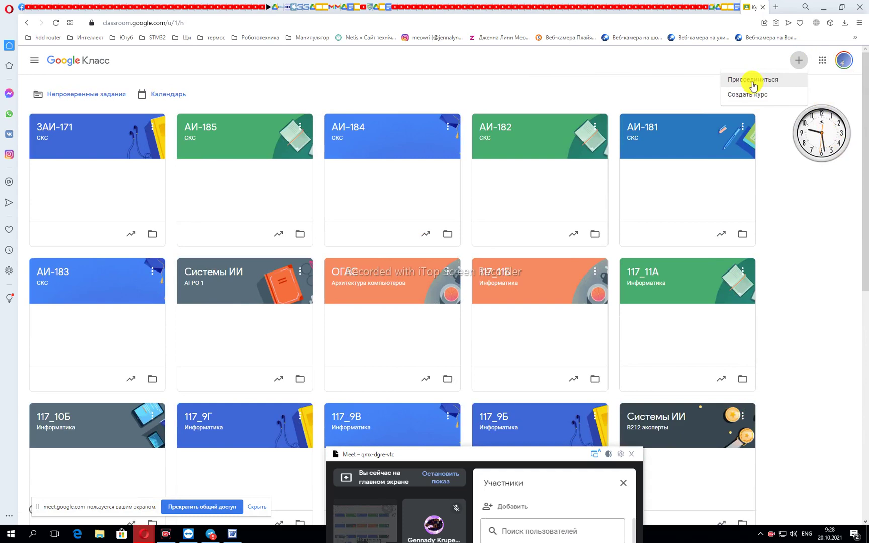
{"action": "left_click", "coordinate": [739, 92]}
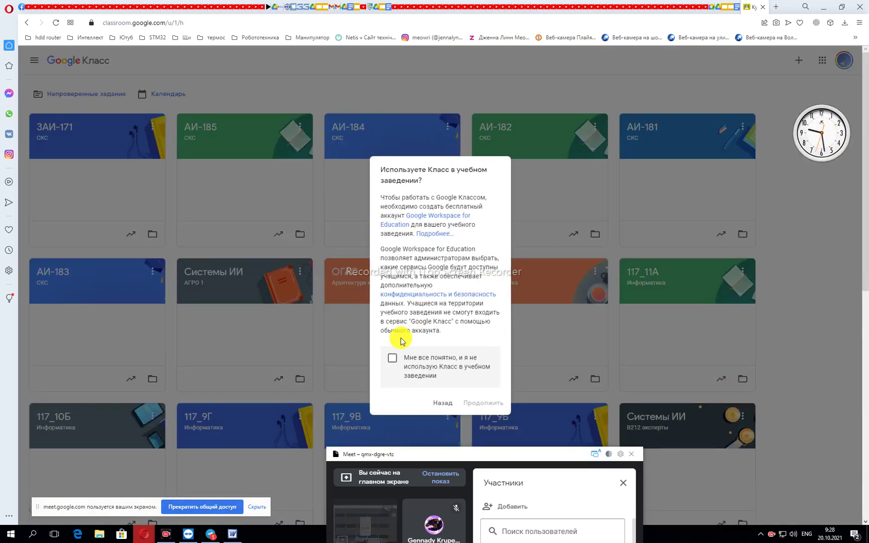
{"action": "left_click", "coordinate": [393, 358]}
{"action": "left_click", "coordinate": [480, 405]}
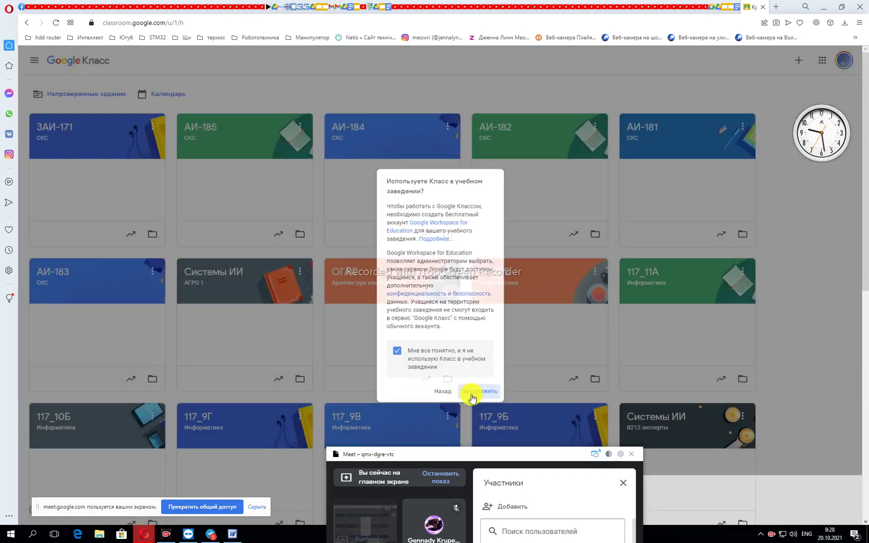
{"action": "left_click", "coordinate": [387, 233]}
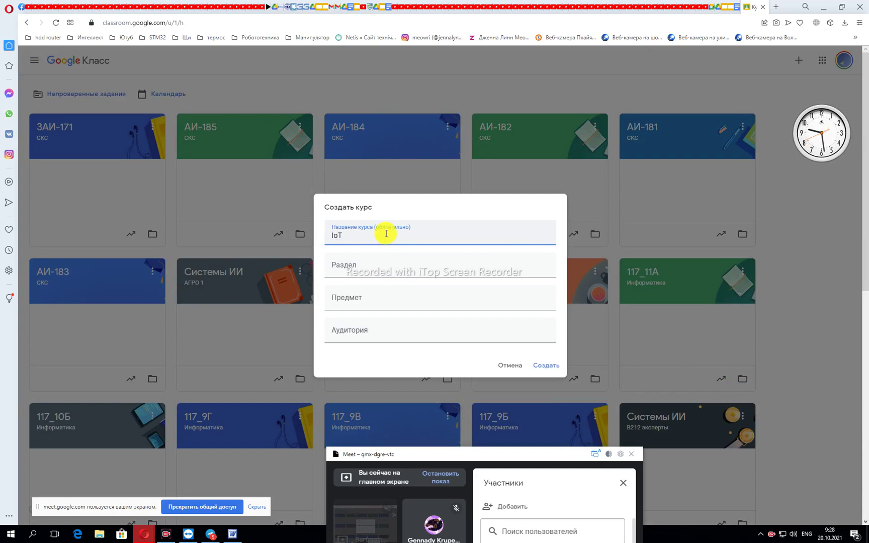
{"action": "left_click", "coordinate": [355, 267]}
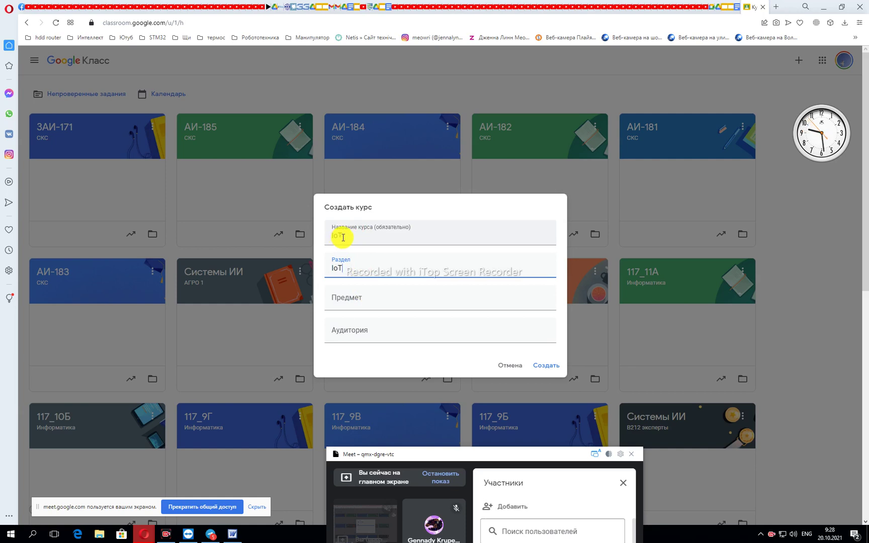
{"action": "left_click_drag", "start_coordinate": [343, 236], "coordinate": [326, 239]}
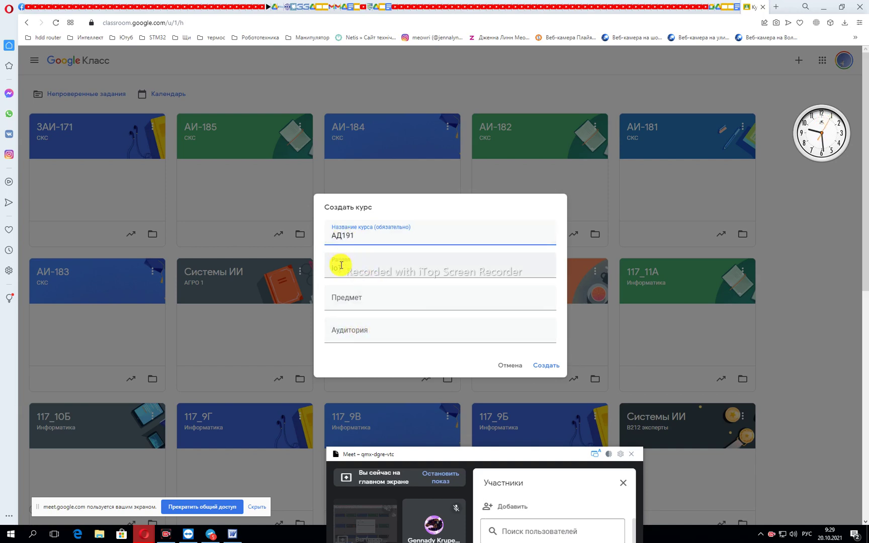
{"action": "left_click", "coordinate": [548, 365]}
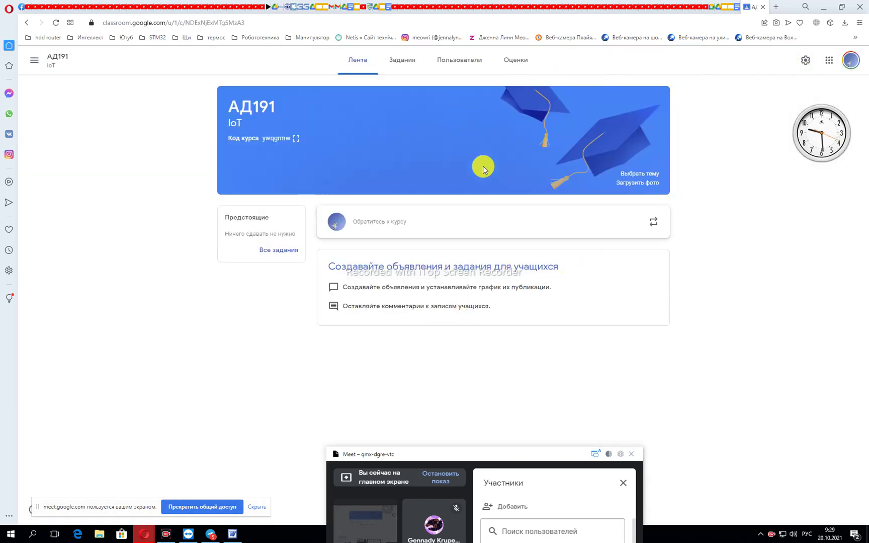
- Copy the АД191 course invite link from its settings, then bring Telegram forward
{"action": "left_click", "coordinate": [402, 61]}
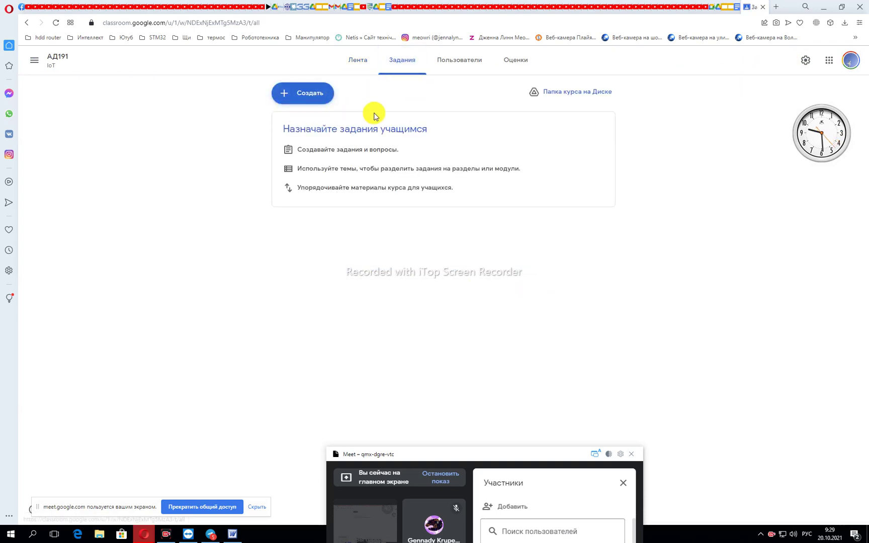
{"action": "left_click", "coordinate": [354, 62]}
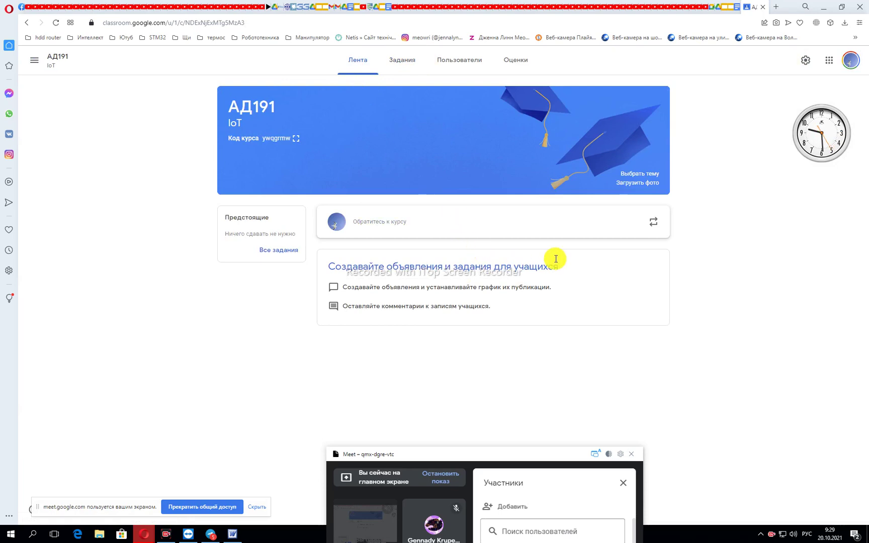
{"action": "left_click", "coordinate": [805, 61]}
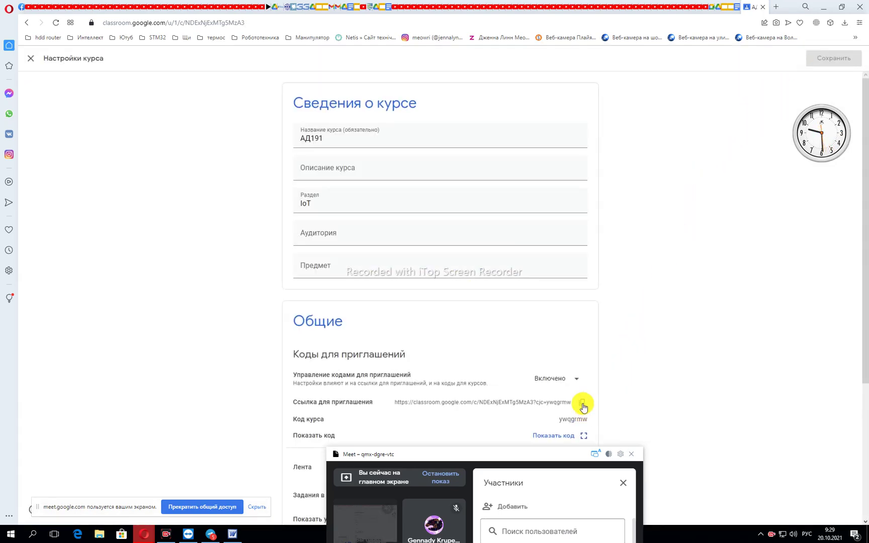
{"action": "left_click", "coordinate": [582, 403]}
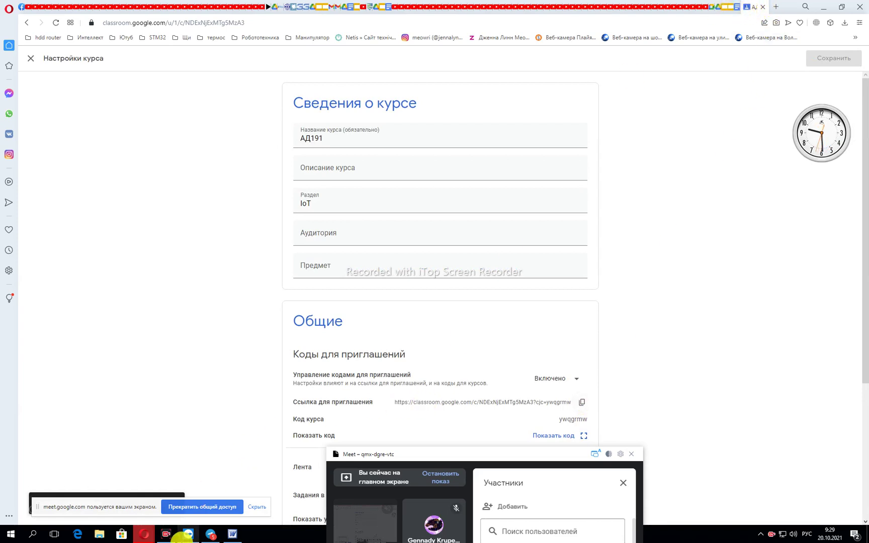
{"action": "mouse_move", "coordinate": [149, 538]}
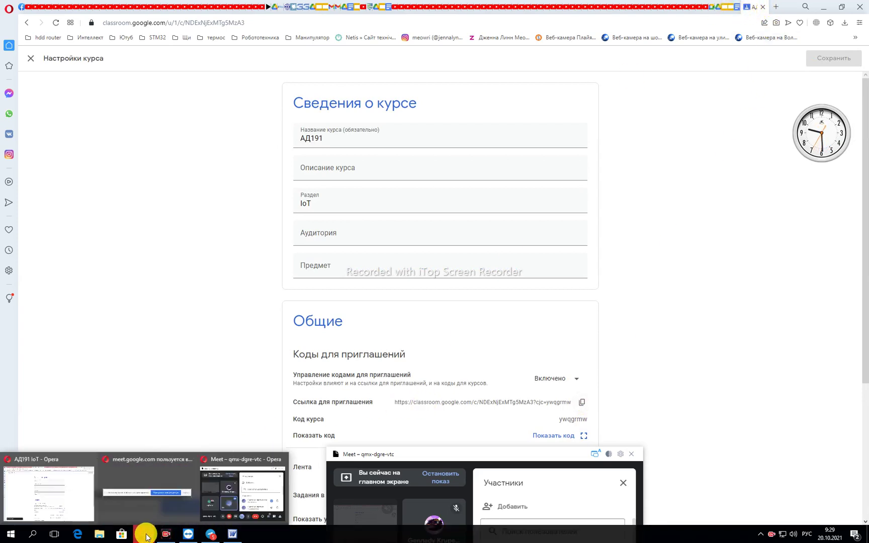
{"action": "left_click", "coordinate": [210, 534]}
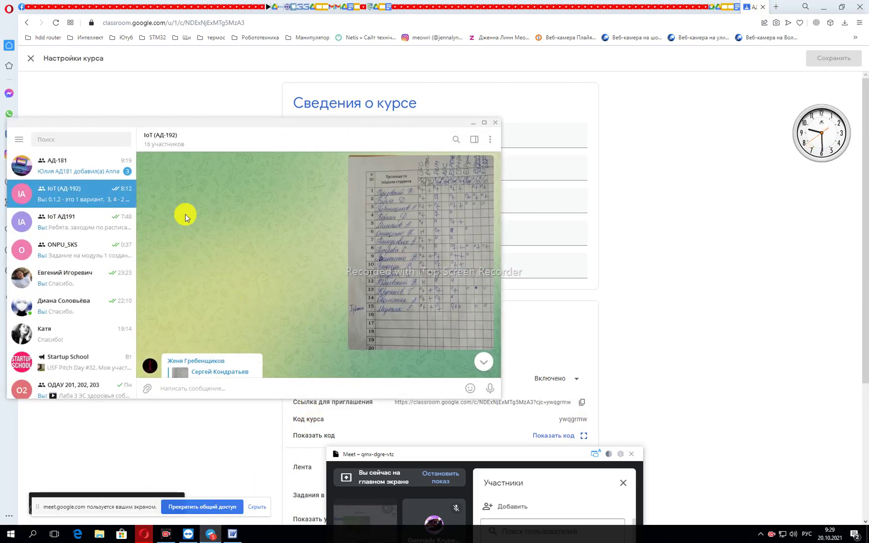
- Send 'Вход в гугл класс' with the pasted АД191 invite link to the IoT АД191 chat
{"action": "left_click", "coordinate": [86, 217]}
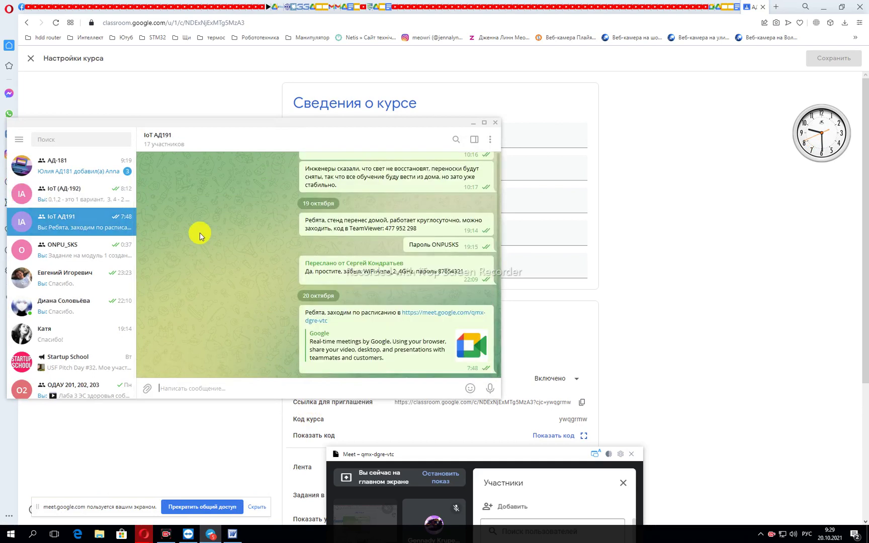
{"action": "type", "text": "Вх"}
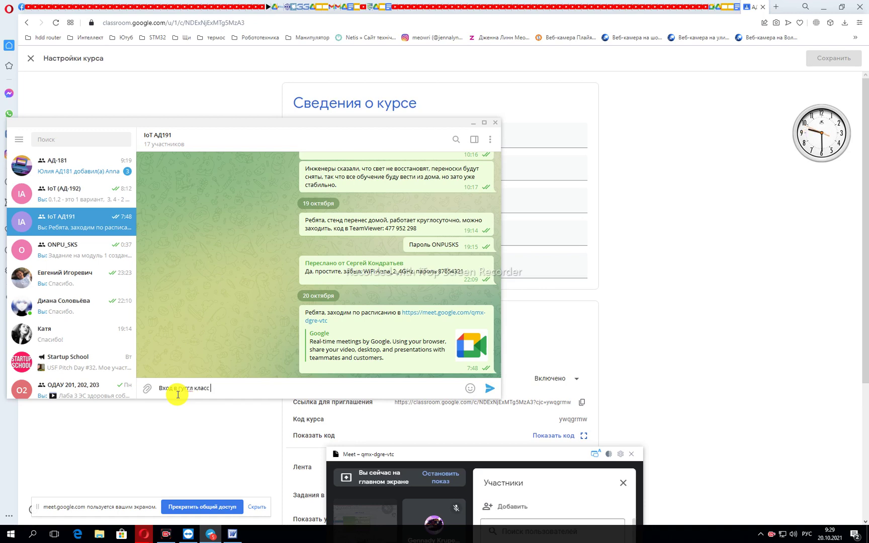
{"action": "type", "text": "од в гугл класс"}
{"action": "key", "text": "ctrl+v"}
{"action": "key", "text": "Return"}
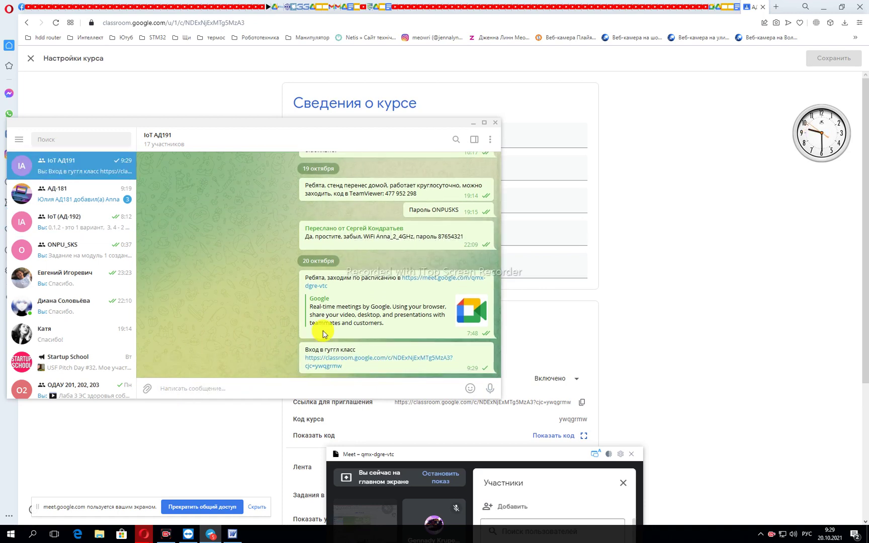
{"action": "left_click", "coordinate": [751, 7]}
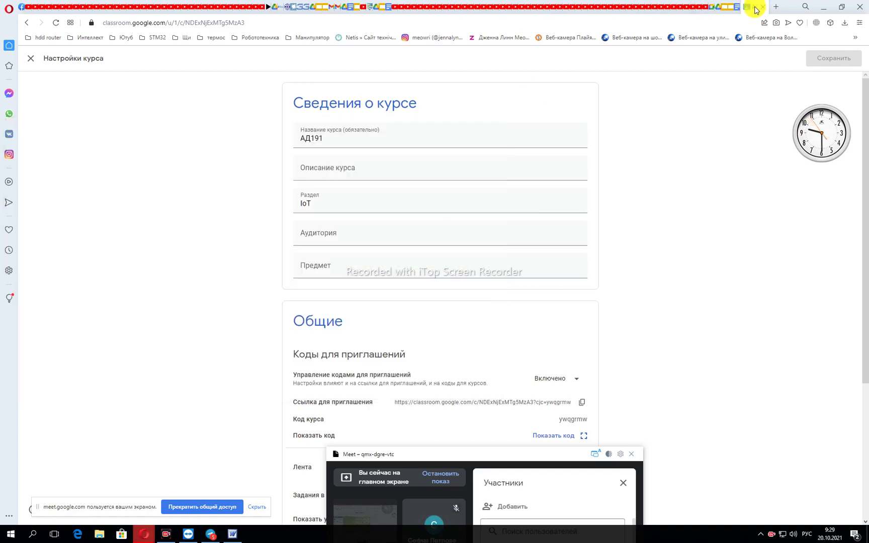
- From the courses list, create course АД192 with section IoT, accepting the school-use notice
{"action": "left_click", "coordinate": [29, 58]}
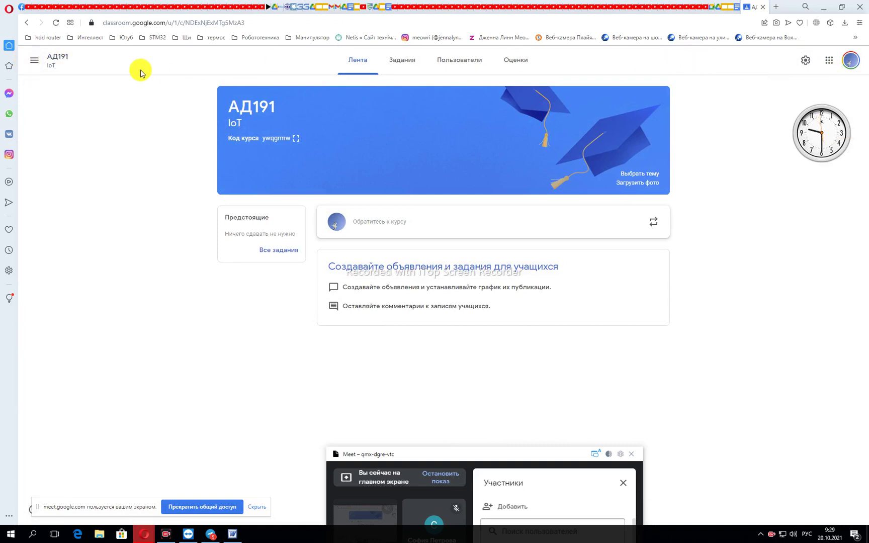
{"action": "left_click", "coordinate": [33, 63]}
{"action": "left_click", "coordinate": [32, 63]}
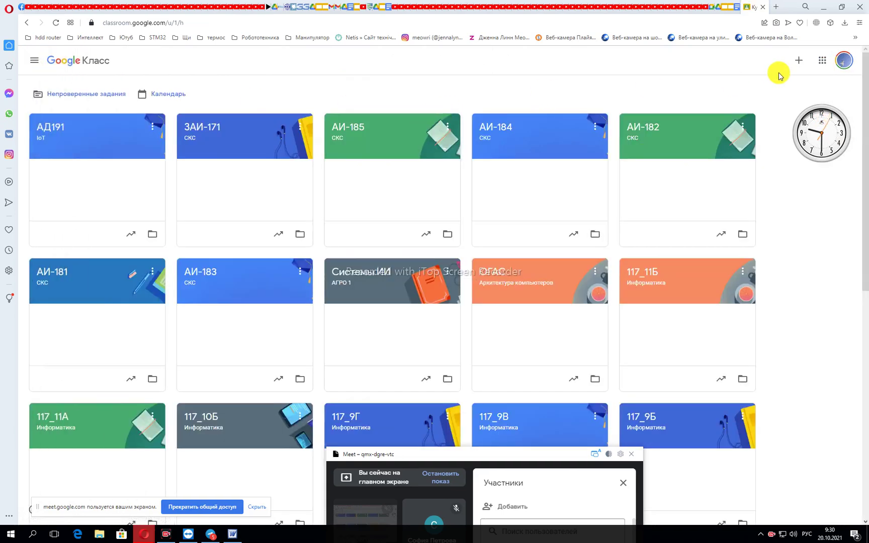
{"action": "left_click", "coordinate": [799, 60]}
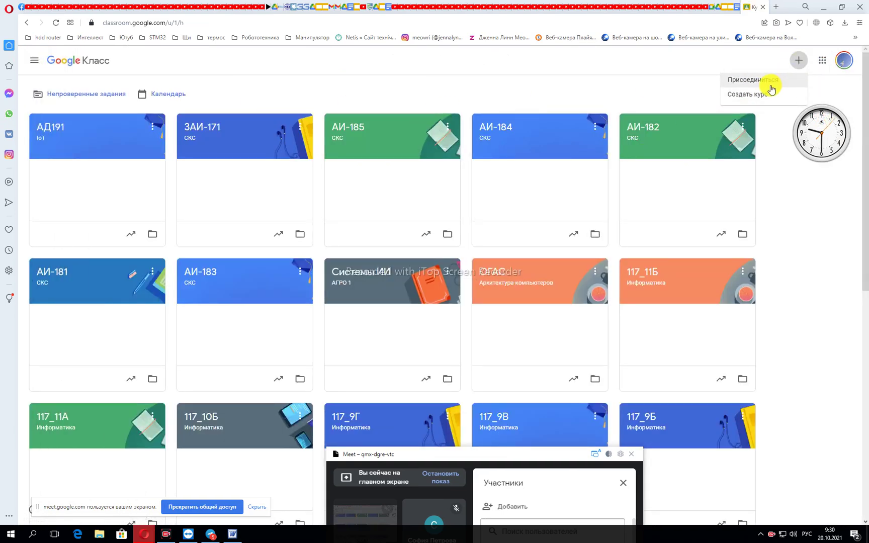
{"action": "left_click", "coordinate": [750, 94]}
{"action": "left_click", "coordinate": [393, 358]}
{"action": "left_click", "coordinate": [482, 402]}
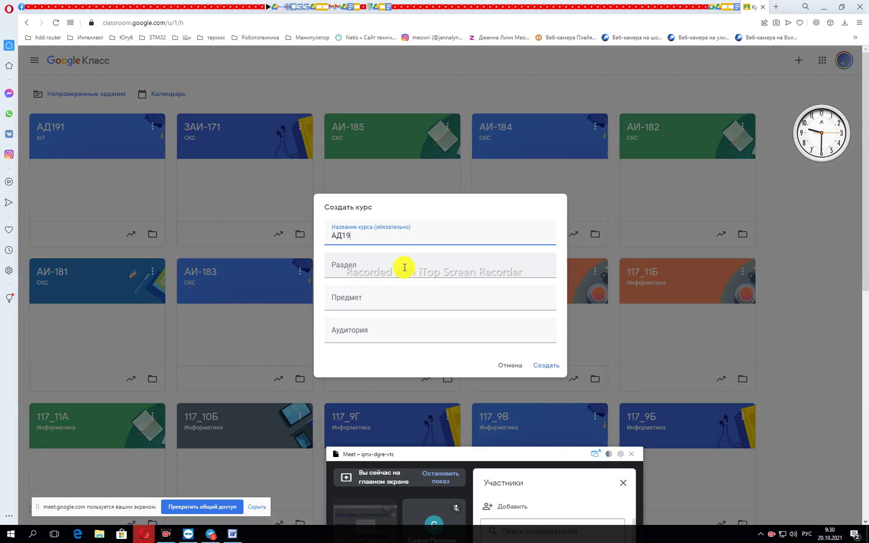
{"action": "left_click", "coordinate": [405, 268]}
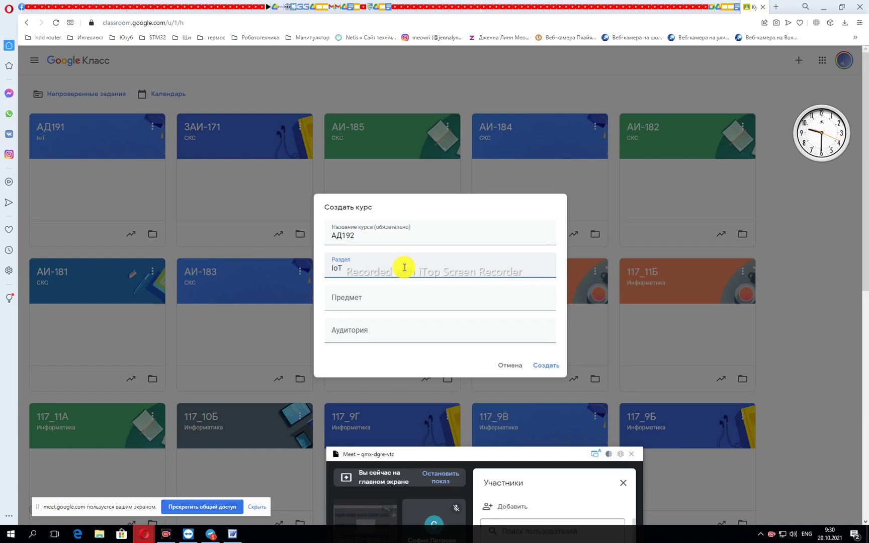
{"action": "left_click", "coordinate": [526, 365]}
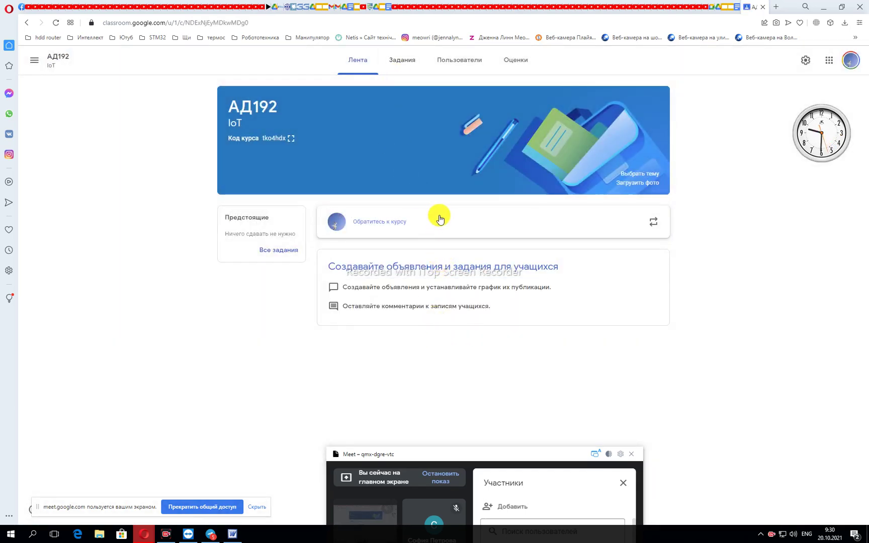
- Copy the АД192 invite link from course settings, return to the feed and bring Telegram forward
{"action": "left_click", "coordinate": [806, 60]}
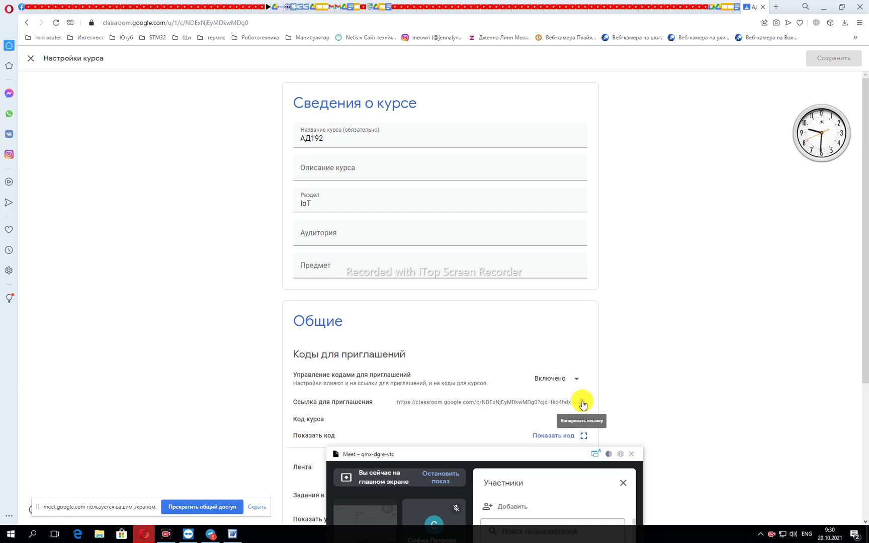
{"action": "left_click", "coordinate": [582, 402]}
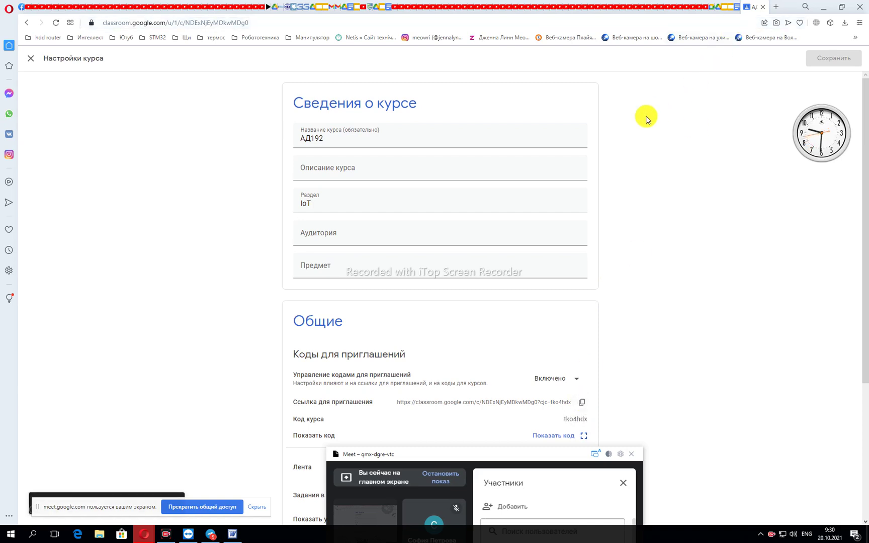
{"action": "left_click", "coordinate": [30, 58]}
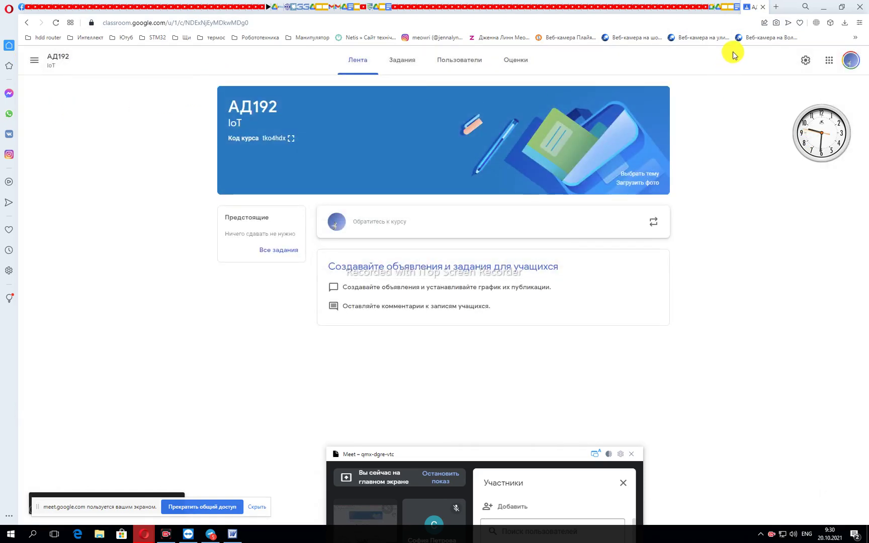
{"action": "left_click", "coordinate": [210, 534]}
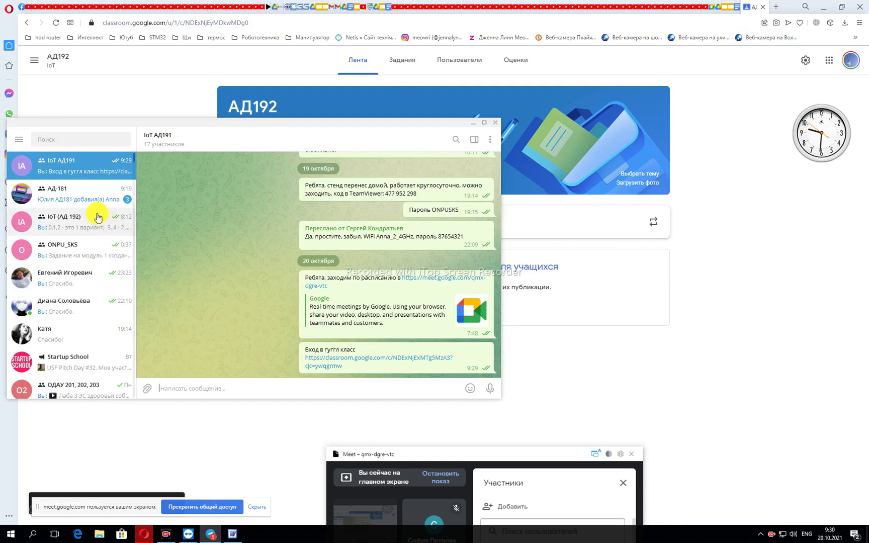
- Send 'Вход в гуггл класс' plus the АД192 course link to the IoT (АД-192) group, then hide Telegram
{"action": "left_click", "coordinate": [97, 217]}
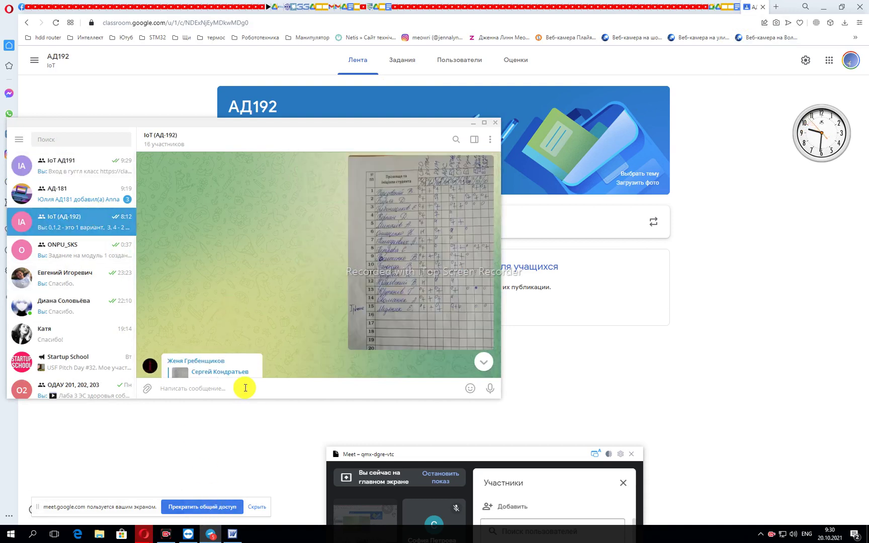
{"action": "key", "text": "alt+shift"}
{"action": "type", "text": "Вхо"}
{"action": "type", "text": "д в гуг"}
{"action": "type", "text": "гл класс"}
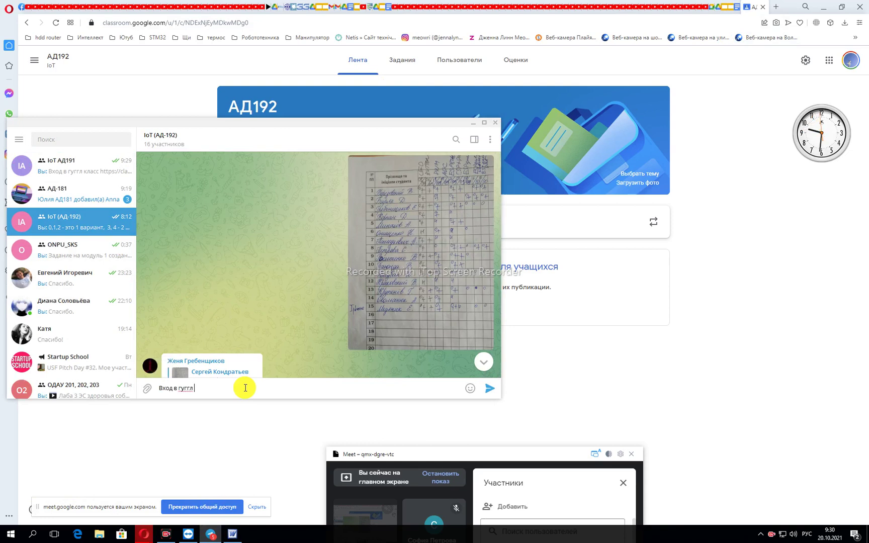
{"action": "key", "text": "ctrl+v"}
{"action": "key", "text": "Return"}
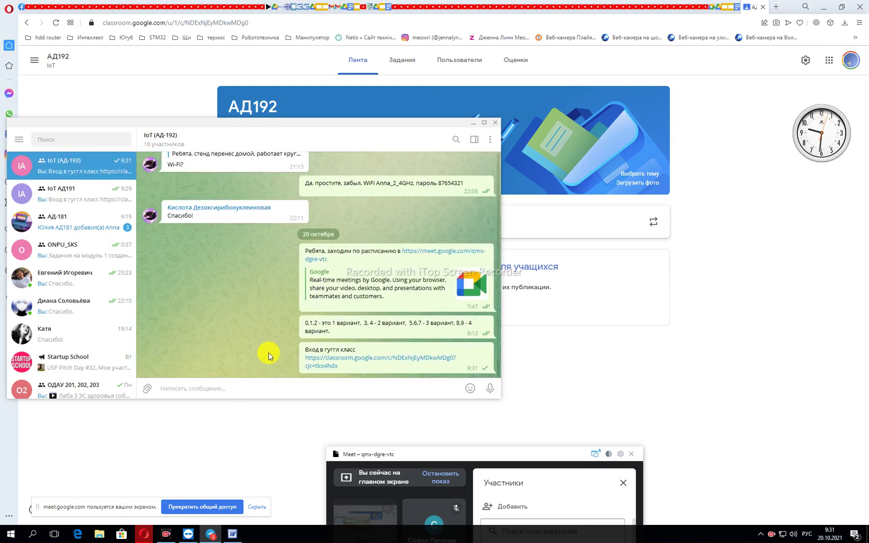
{"action": "left_click", "coordinate": [473, 123]}
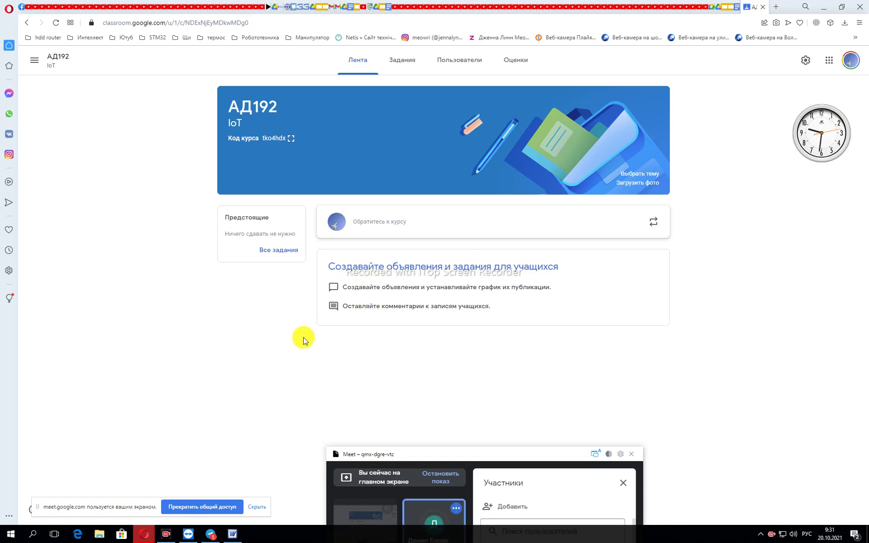
- Move the Meet call window up and left, then bring Telegram back to the front
{"action": "left_click_drag", "start_coordinate": [418, 456], "coordinate": [383, 327]}
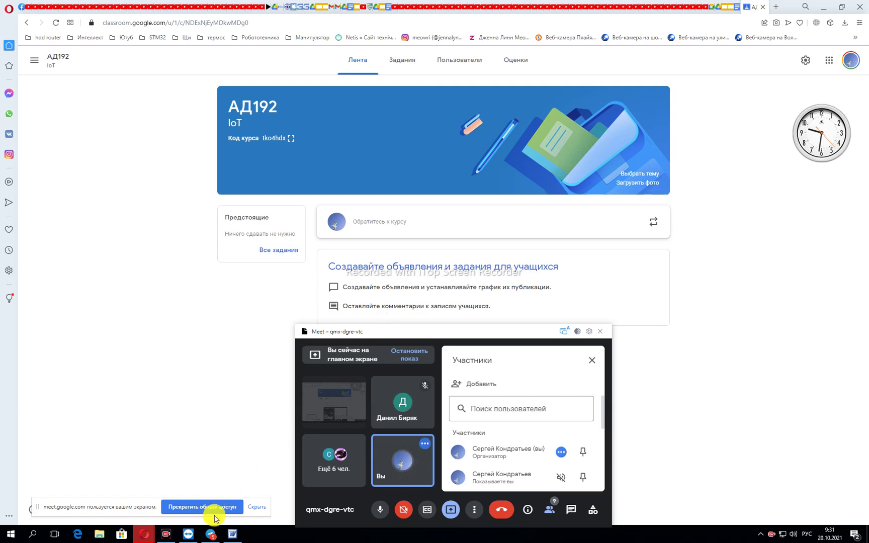
{"action": "left_click", "coordinate": [210, 533]}
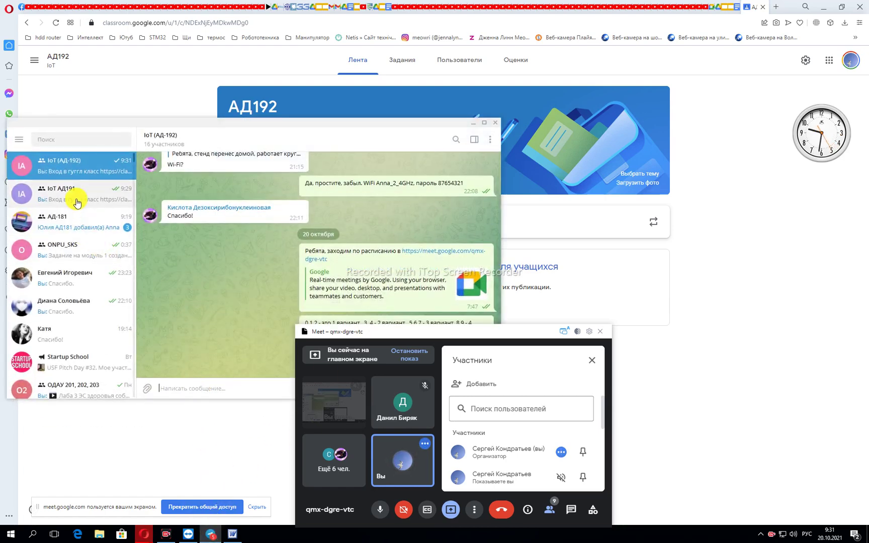
- Move the Meet window lower and scroll the IoT (АД-192) chat up to open the attendance-sheet photo
{"action": "left_click", "coordinate": [258, 270]}
{"action": "left_click_drag", "start_coordinate": [538, 331], "coordinate": [521, 506]}
{"action": "scroll", "coordinate": [258, 280], "scroll_direction": "up", "scroll_amount": 10}
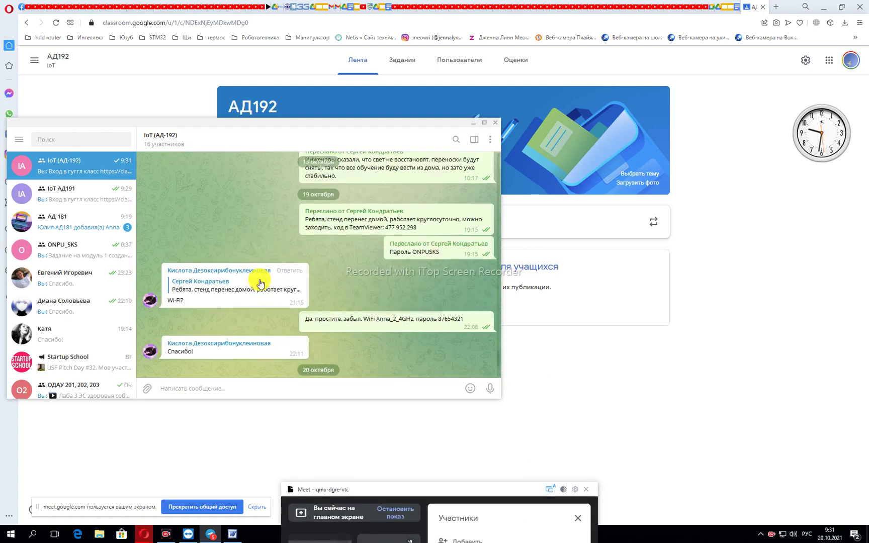
{"action": "scroll", "coordinate": [257, 282], "scroll_direction": "up", "scroll_amount": 15}
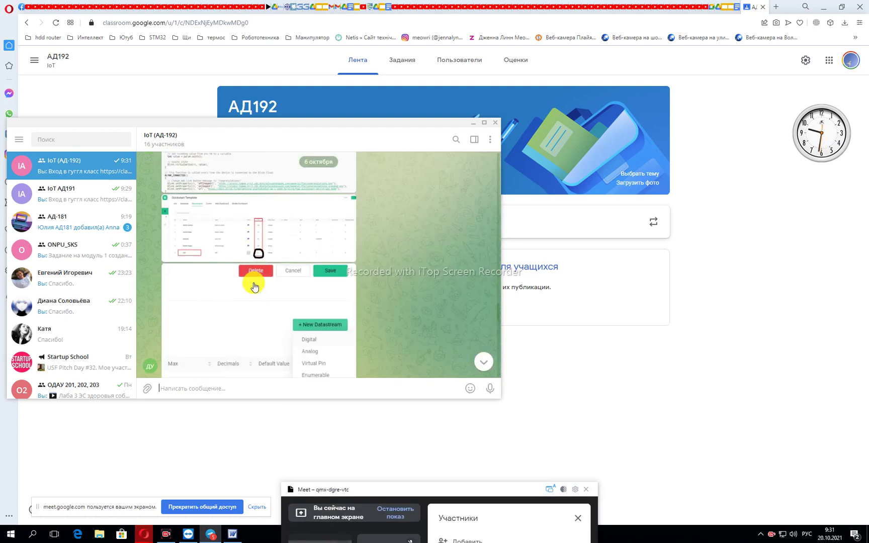
{"action": "scroll", "coordinate": [252, 284], "scroll_direction": "up", "scroll_amount": 5}
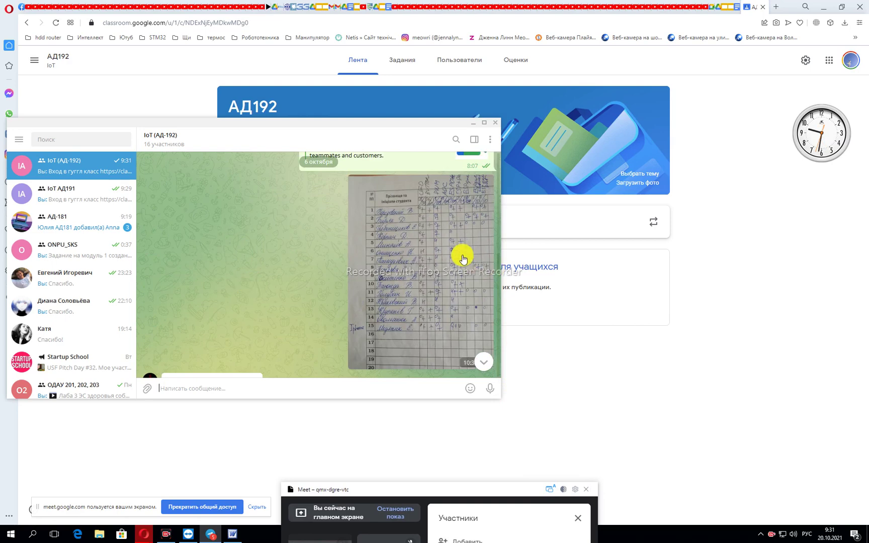
{"action": "left_click", "coordinate": [420, 248]}
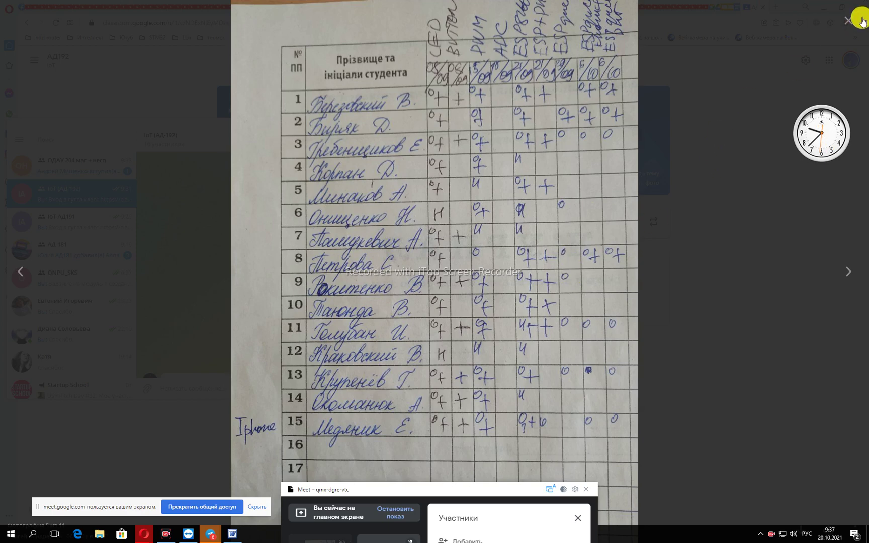
- Close the attendance-sheet photo, maximize Telegram, view the photo again, then close it
{"action": "left_click", "coordinate": [848, 23]}
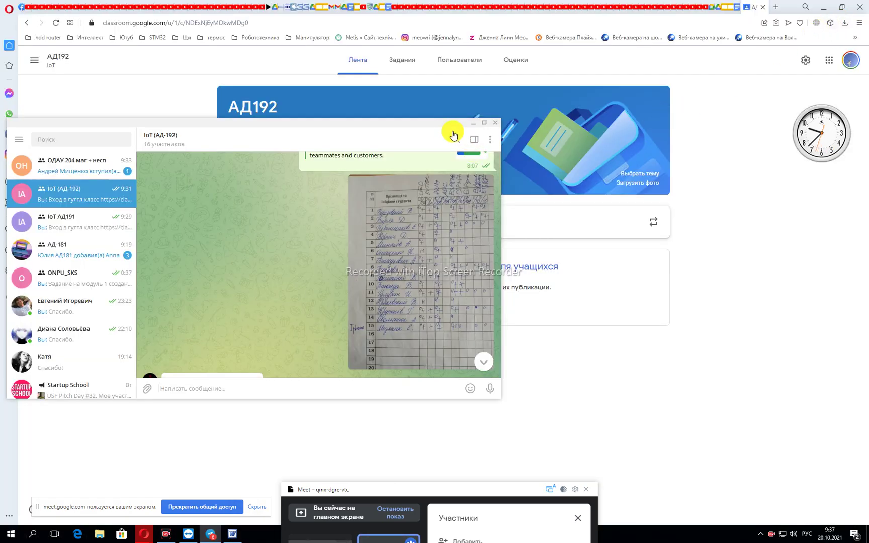
{"action": "left_click", "coordinate": [485, 123]}
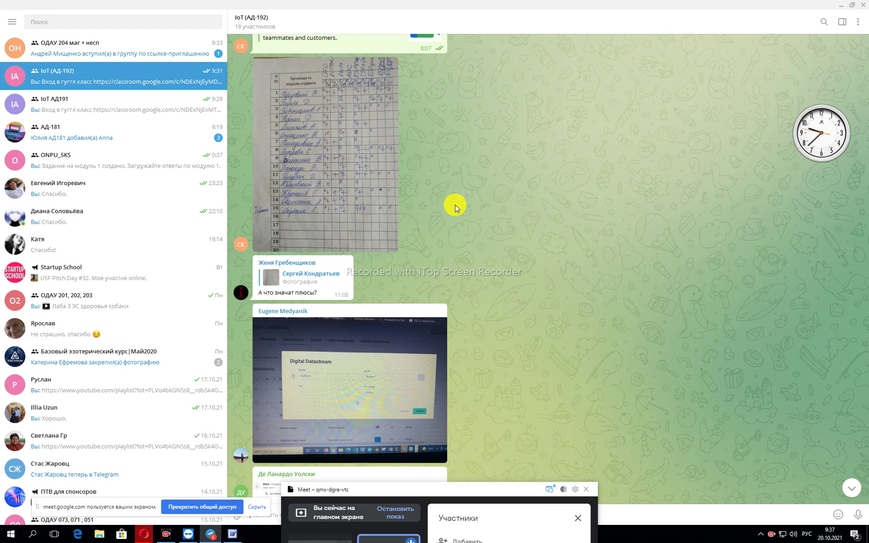
{"action": "left_click", "coordinate": [339, 124]}
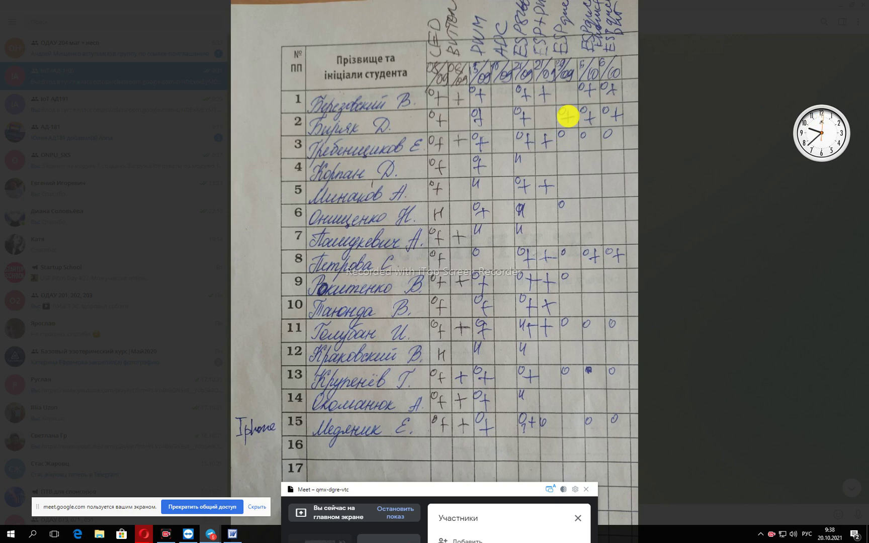
{"action": "left_click", "coordinate": [842, 20]}
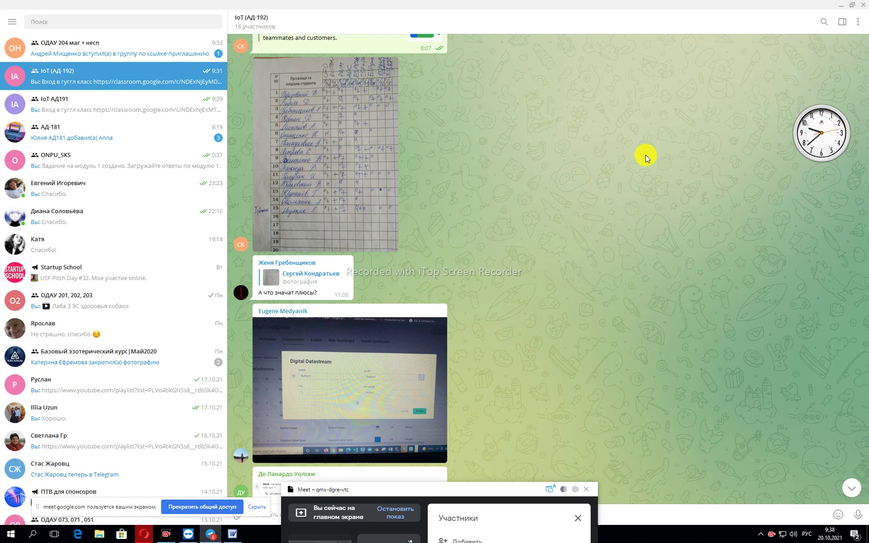
- View the handwritten grade sheet photo full-size in Telegram's media viewer
{"action": "left_click", "coordinate": [369, 161]}
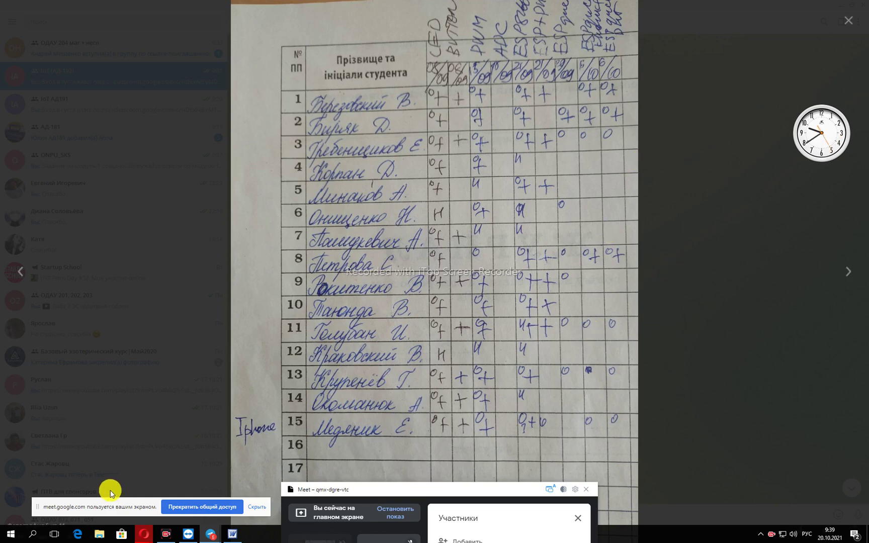
{"action": "mouse_move", "coordinate": [143, 534]}
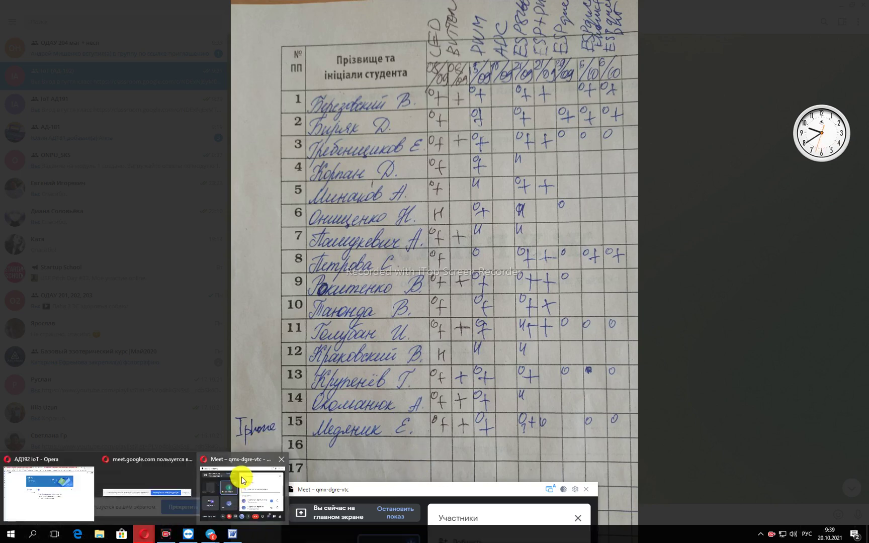
- Bring Opera forward, go to the Meet call tab, then the Google Drive tab so Meet pops out
{"action": "left_click", "coordinate": [86, 493]}
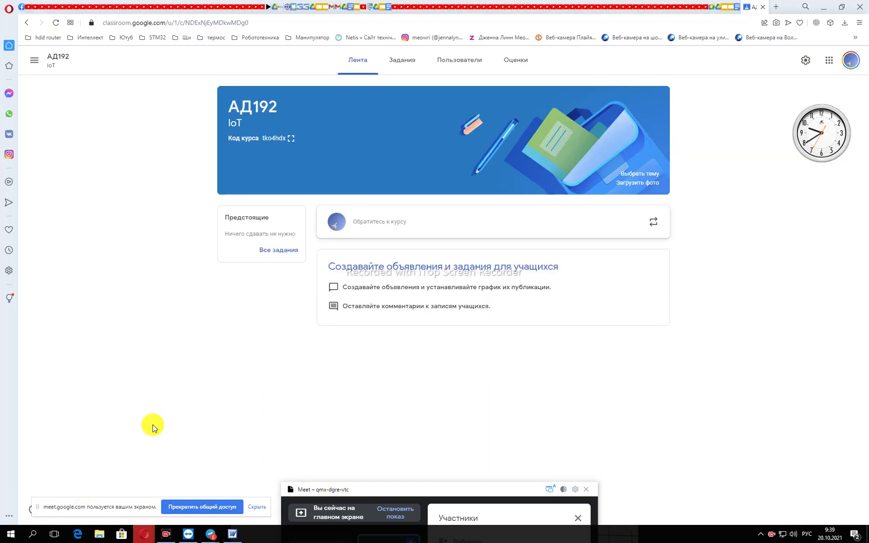
{"action": "left_click", "coordinate": [712, 9]}
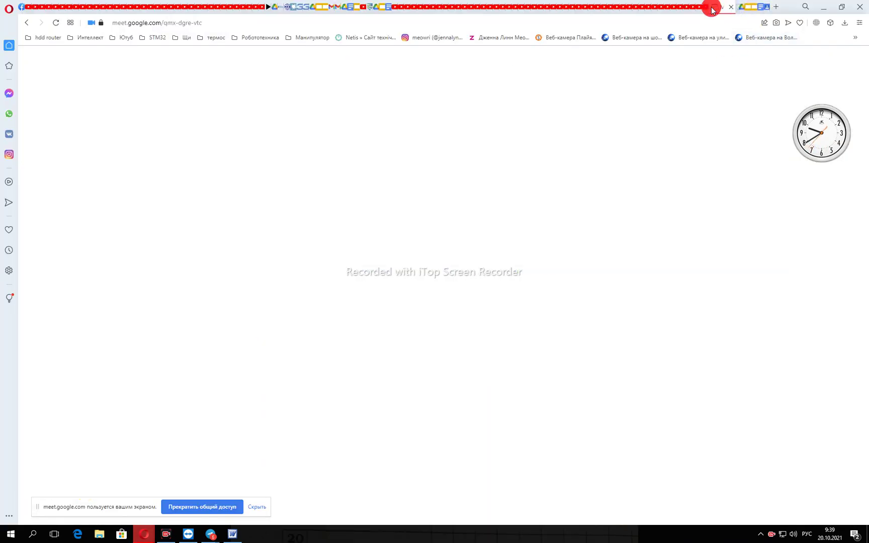
{"action": "mouse_move", "coordinate": [578, 133]}
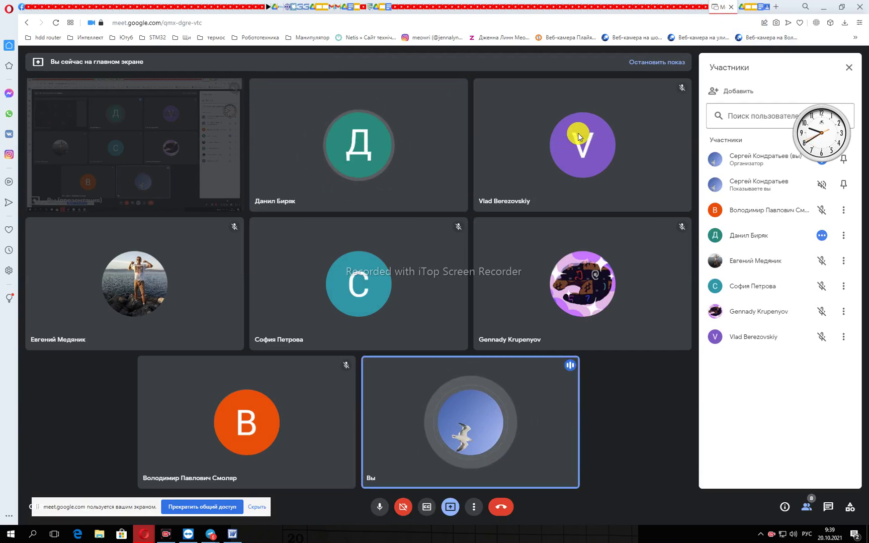
{"action": "left_click", "coordinate": [744, 11]}
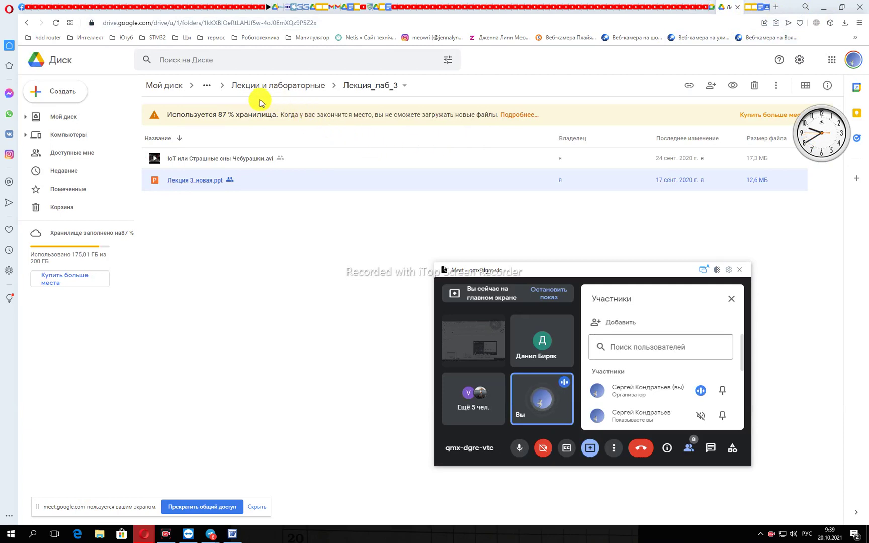
- Navigate Drive through 2020_осень › IoT › Курсовой and open КУРСОВОЙ_образец.docx
{"action": "left_click", "coordinate": [207, 85]}
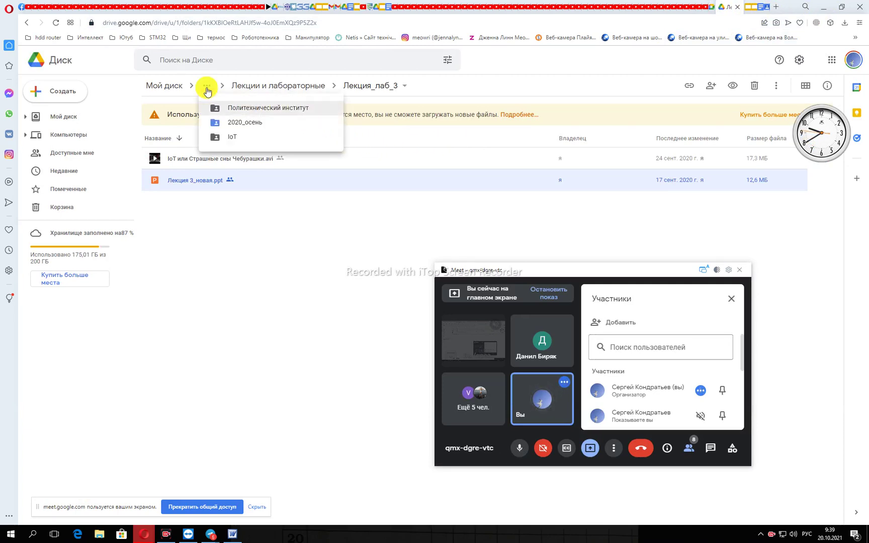
{"action": "left_click", "coordinate": [232, 127]}
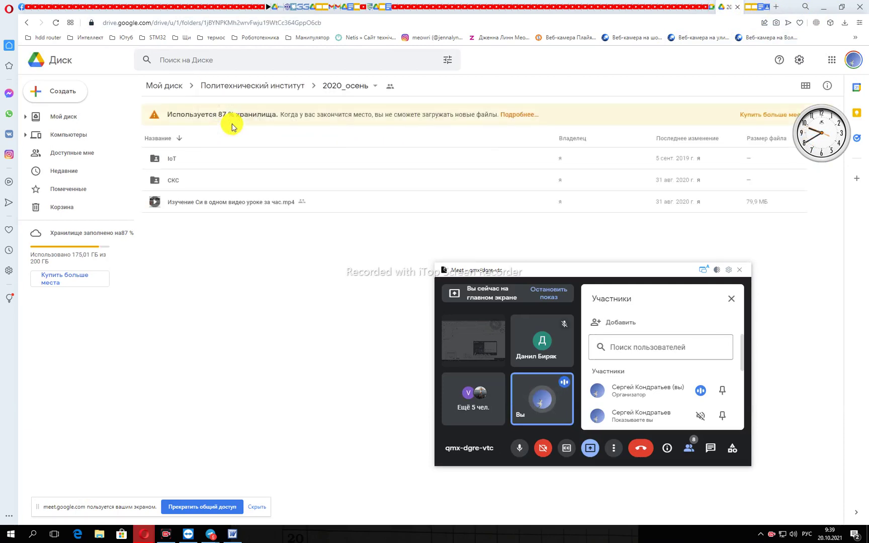
{"action": "double_click", "coordinate": [172, 165]}
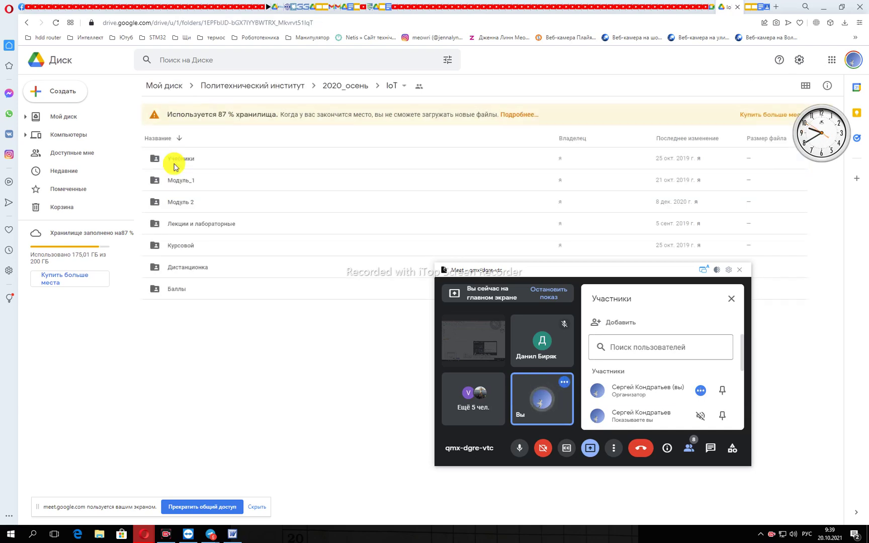
{"action": "left_click", "coordinate": [182, 247]}
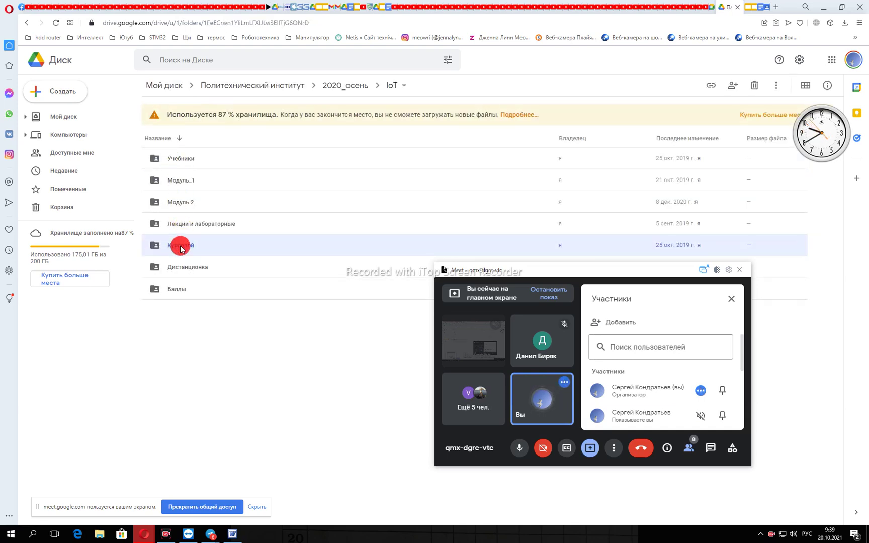
{"action": "double_click", "coordinate": [181, 248]}
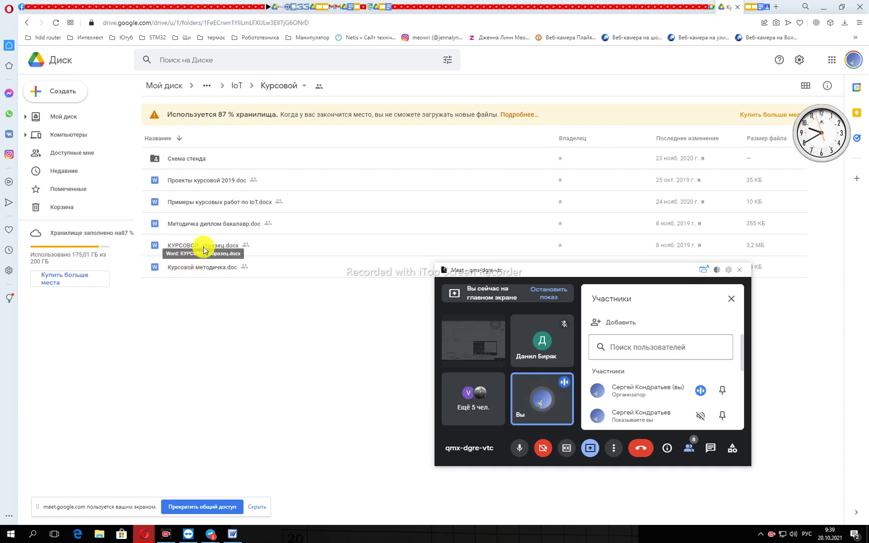
{"action": "double_click", "coordinate": [203, 247]}
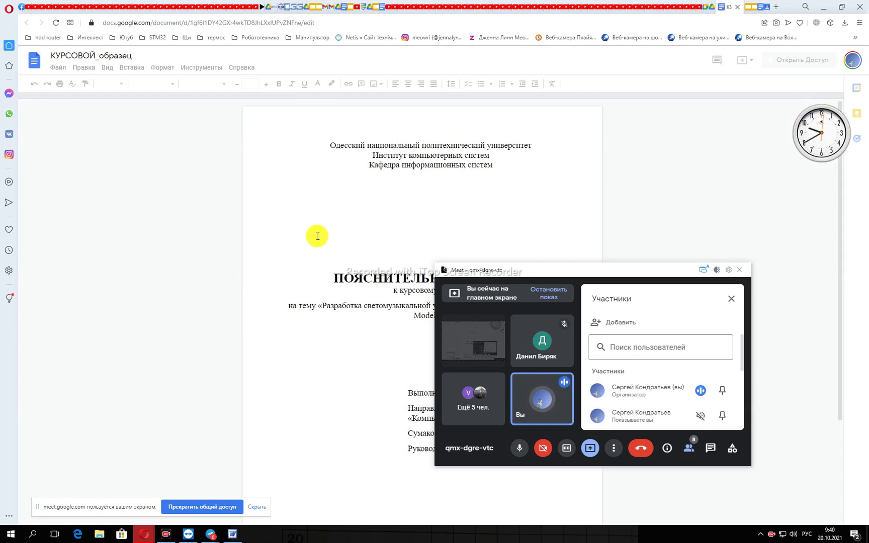
- Scroll through the document's opening pages and drag the Meet mini window to the bottom edge
{"action": "scroll", "coordinate": [317, 236], "scroll_direction": "down", "scroll_amount": 3}
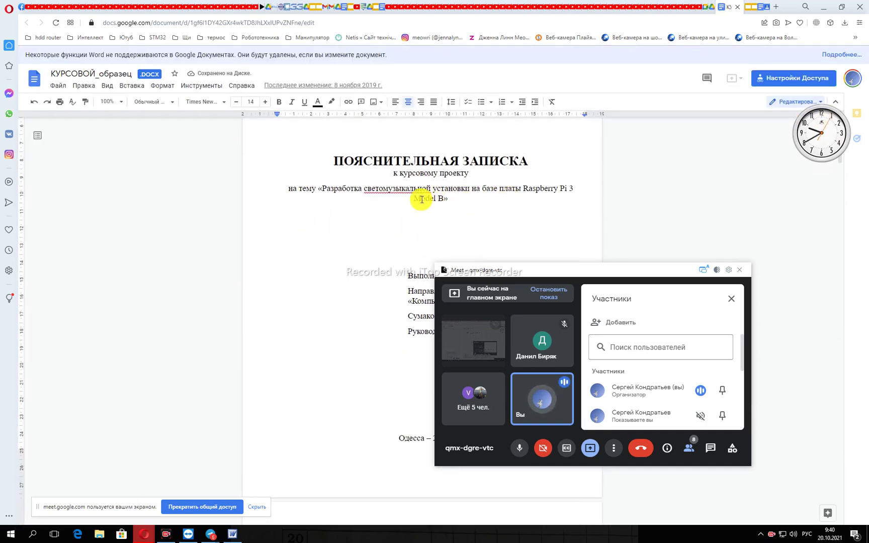
{"action": "scroll", "coordinate": [381, 240], "scroll_direction": "down", "scroll_amount": 8}
{"action": "scroll", "coordinate": [381, 239], "scroll_direction": "down", "scroll_amount": 10}
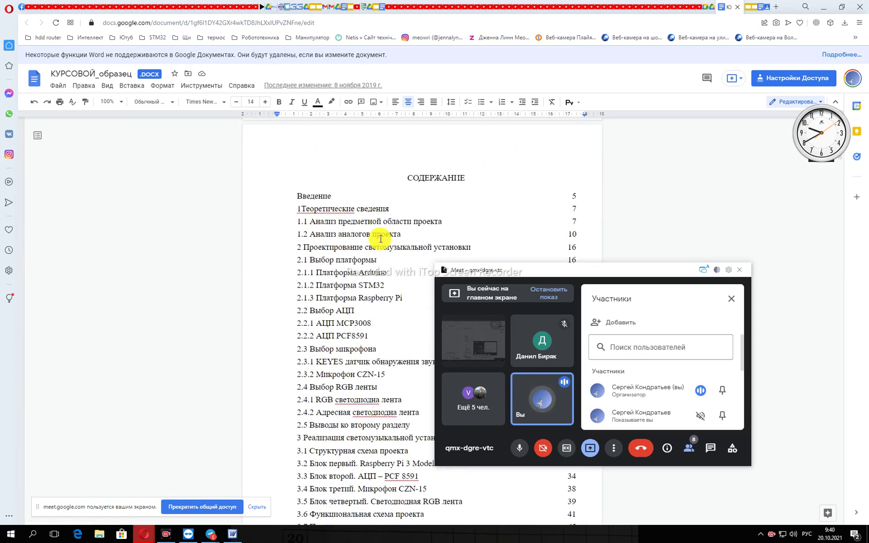
{"action": "scroll", "coordinate": [380, 239], "scroll_direction": "down", "scroll_amount": 3}
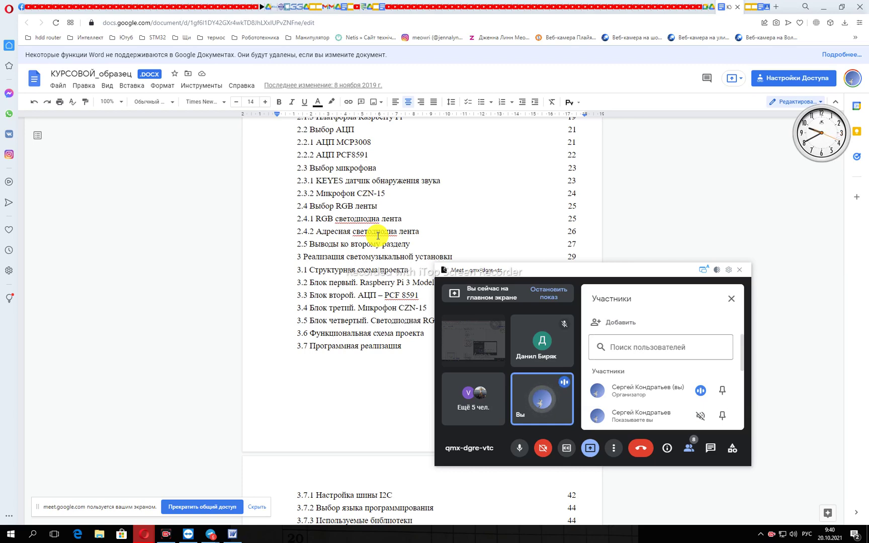
{"action": "scroll", "coordinate": [375, 242], "scroll_direction": "down", "scroll_amount": 5}
{"action": "scroll", "coordinate": [369, 255], "scroll_direction": "down", "scroll_amount": 14}
{"action": "scroll", "coordinate": [363, 259], "scroll_direction": "up", "scroll_amount": 3}
{"action": "scroll", "coordinate": [363, 260], "scroll_direction": "down", "scroll_amount": 12}
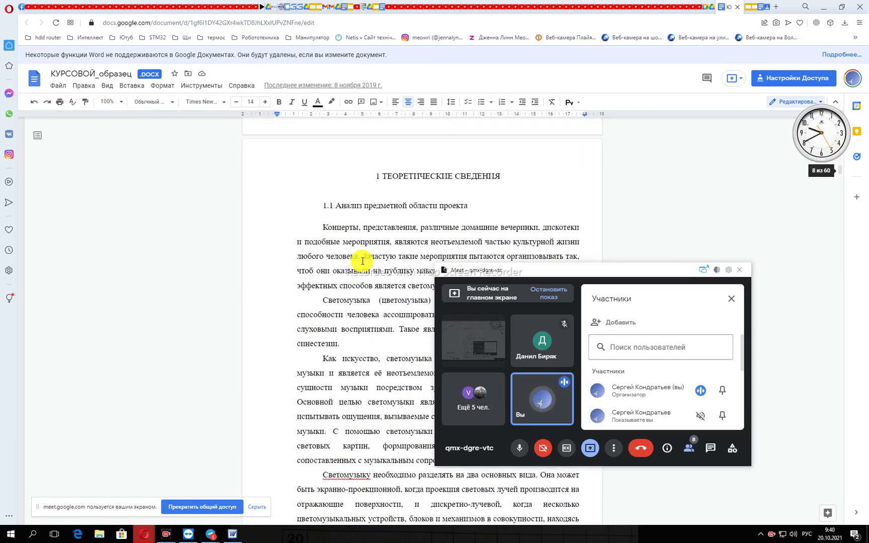
{"action": "left_click_drag", "start_coordinate": [630, 272], "coordinate": [509, 506]}
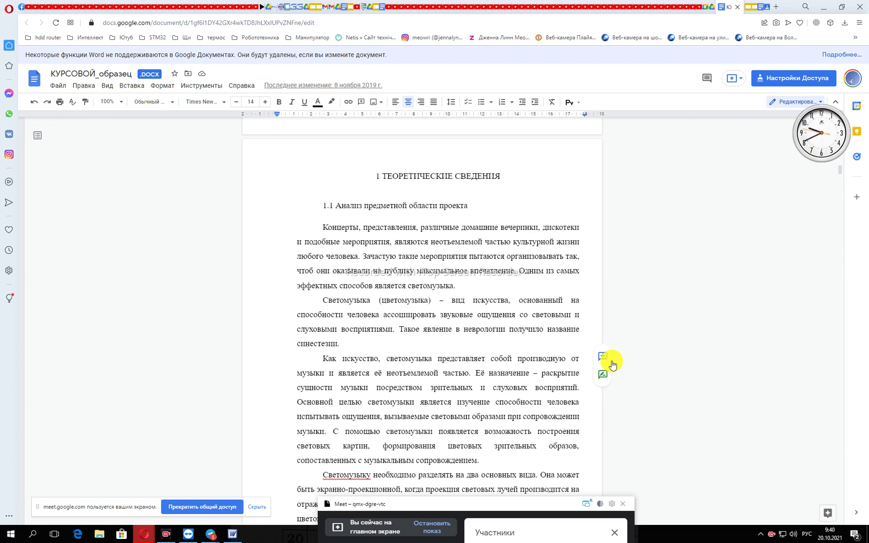
- Scroll on to Table 1.1 comparing light-music analogs with the project priced at 1425 грн
{"action": "scroll", "coordinate": [632, 324], "scroll_direction": "down", "scroll_amount": 9}
{"action": "scroll", "coordinate": [632, 330], "scroll_direction": "down", "scroll_amount": 13}
{"action": "scroll", "coordinate": [620, 341], "scroll_direction": "down", "scroll_amount": 15}
{"action": "scroll", "coordinate": [619, 344], "scroll_direction": "down", "scroll_amount": 10}
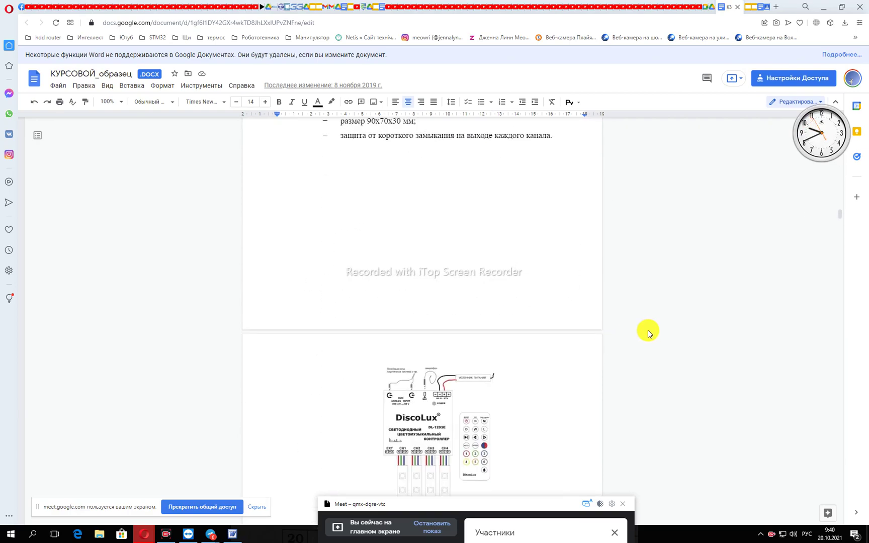
{"action": "scroll", "coordinate": [648, 330], "scroll_direction": "down", "scroll_amount": 10}
{"action": "scroll", "coordinate": [648, 330], "scroll_direction": "down", "scroll_amount": 10}
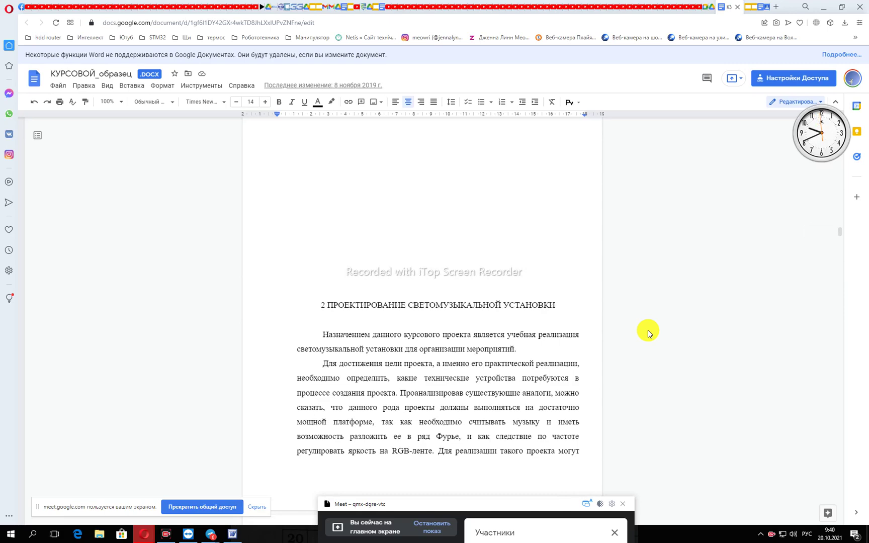
{"action": "scroll", "coordinate": [648, 332], "scroll_direction": "down", "scroll_amount": 5}
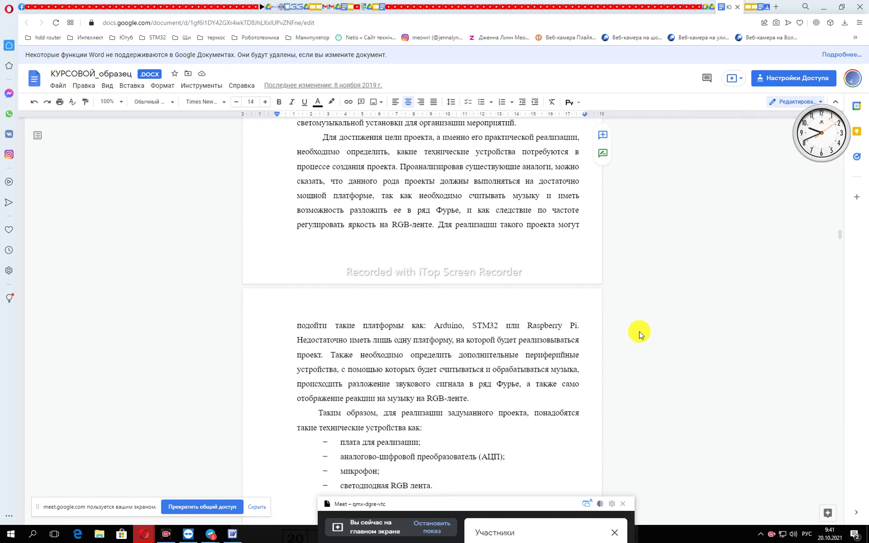
{"action": "scroll", "coordinate": [614, 369], "scroll_direction": "down", "scroll_amount": 15}
{"action": "scroll", "coordinate": [615, 370], "scroll_direction": "down", "scroll_amount": 6}
{"action": "scroll", "coordinate": [615, 370], "scroll_direction": "up", "scroll_amount": 14}
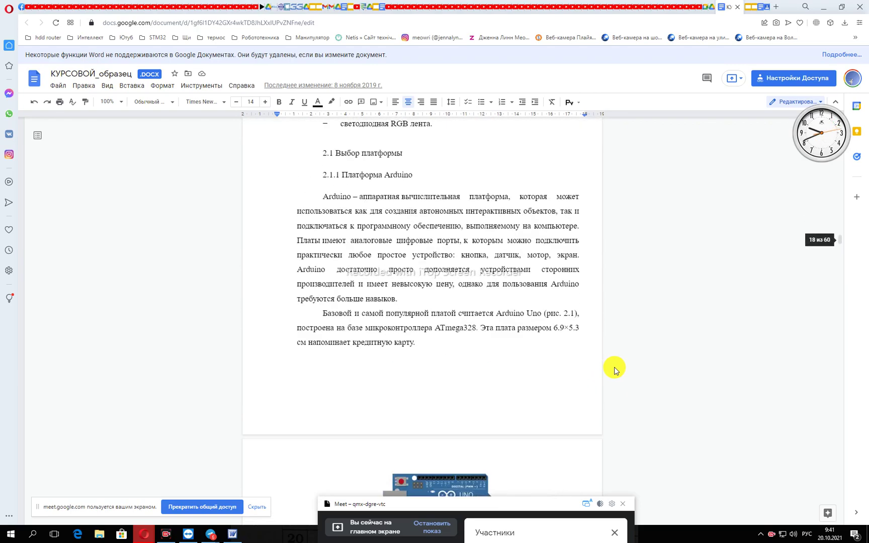
{"action": "scroll", "coordinate": [615, 370], "scroll_direction": "up", "scroll_amount": 5}
{"action": "scroll", "coordinate": [646, 336], "scroll_direction": "up", "scroll_amount": 3}
{"action": "scroll", "coordinate": [643, 339], "scroll_direction": "up", "scroll_amount": 8}
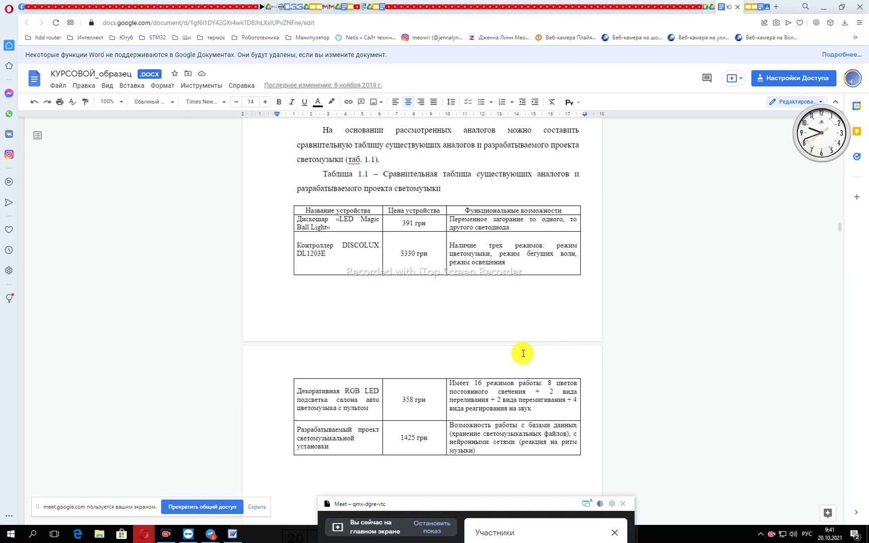
- Scroll from Figure 2.4 to section 3's Figure 3.1 block diagram and required-blocks list
{"action": "scroll", "coordinate": [503, 363], "scroll_direction": "down", "scroll_amount": 12}
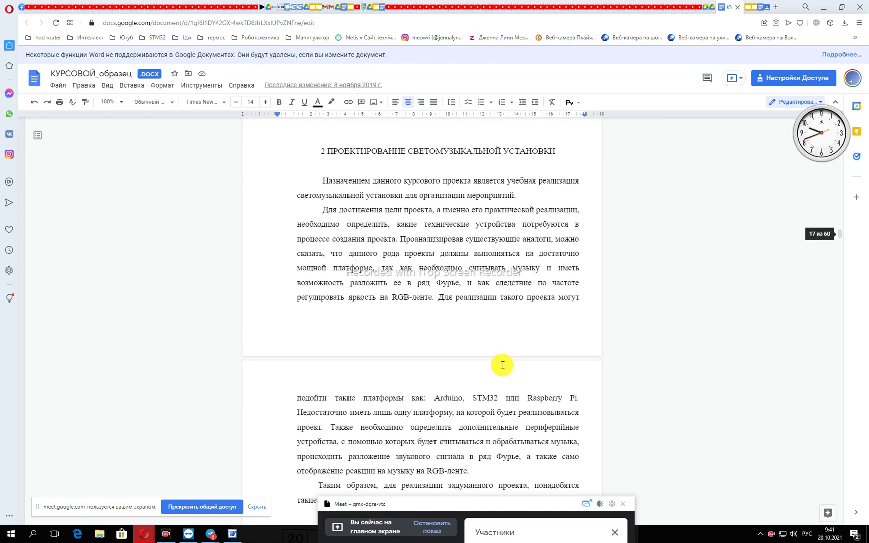
{"action": "scroll", "coordinate": [502, 365], "scroll_direction": "down", "scroll_amount": 9}
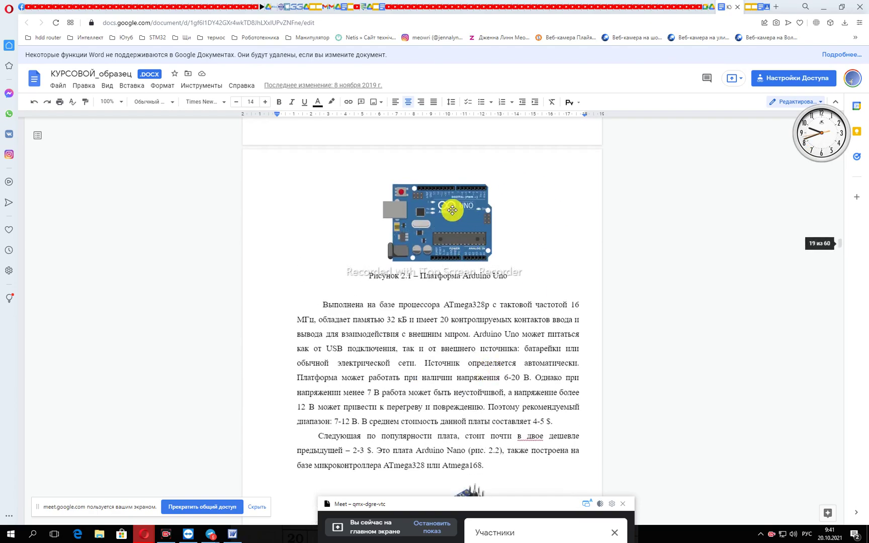
{"action": "scroll", "coordinate": [465, 248], "scroll_direction": "down", "scroll_amount": 10}
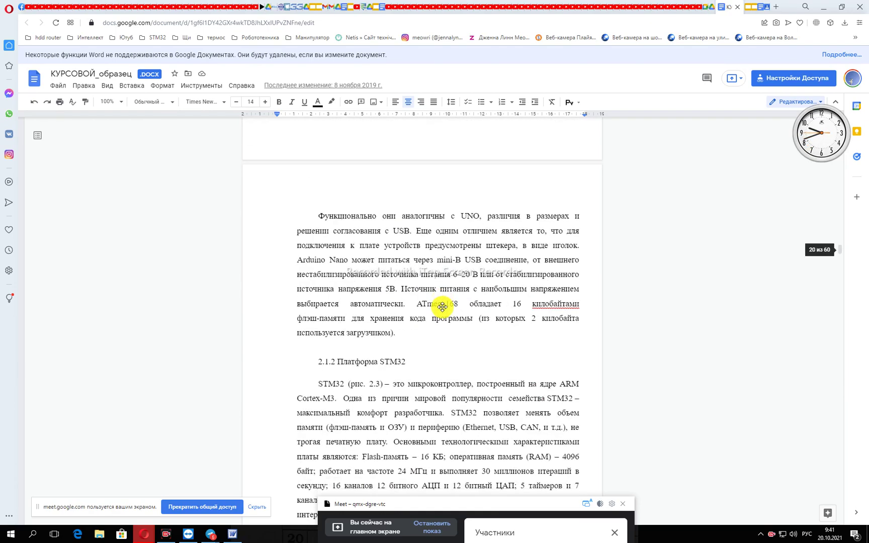
{"action": "scroll", "coordinate": [443, 306], "scroll_direction": "down", "scroll_amount": 5}
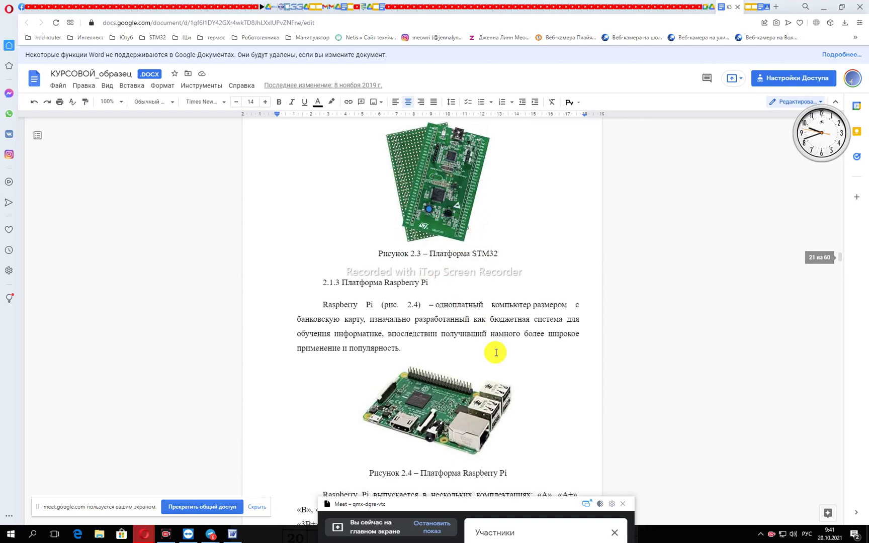
{"action": "scroll", "coordinate": [501, 355], "scroll_direction": "down", "scroll_amount": 4}
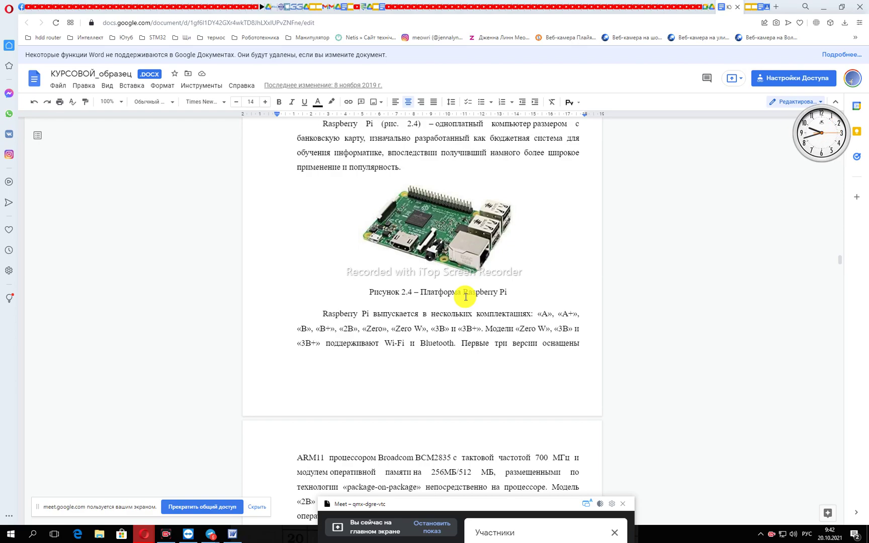
{"action": "scroll", "coordinate": [466, 297], "scroll_direction": "down", "scroll_amount": 15}
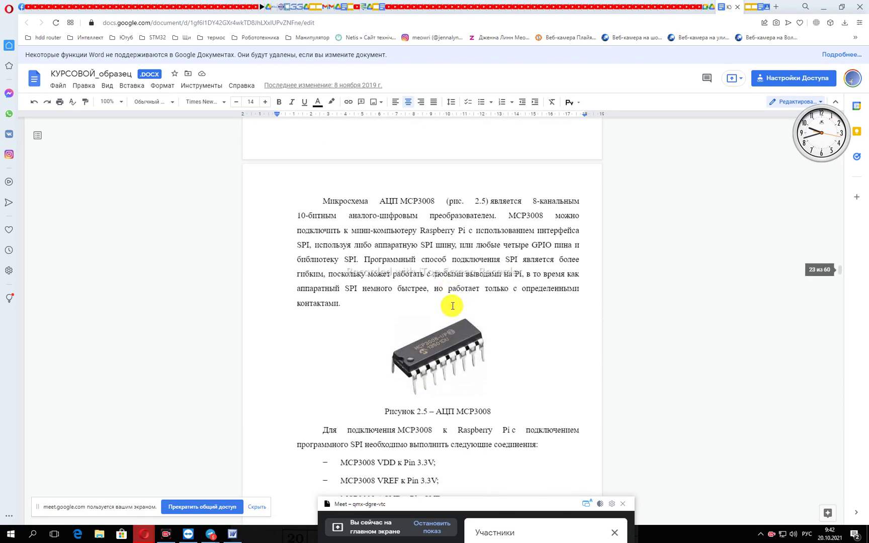
{"action": "scroll", "coordinate": [451, 307], "scroll_direction": "down", "scroll_amount": 20}
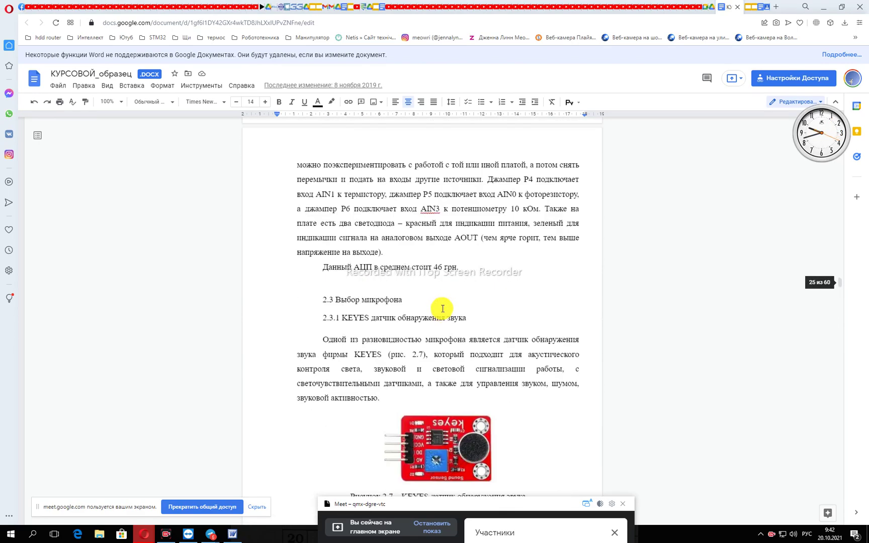
{"action": "scroll", "coordinate": [437, 311], "scroll_direction": "down", "scroll_amount": 20}
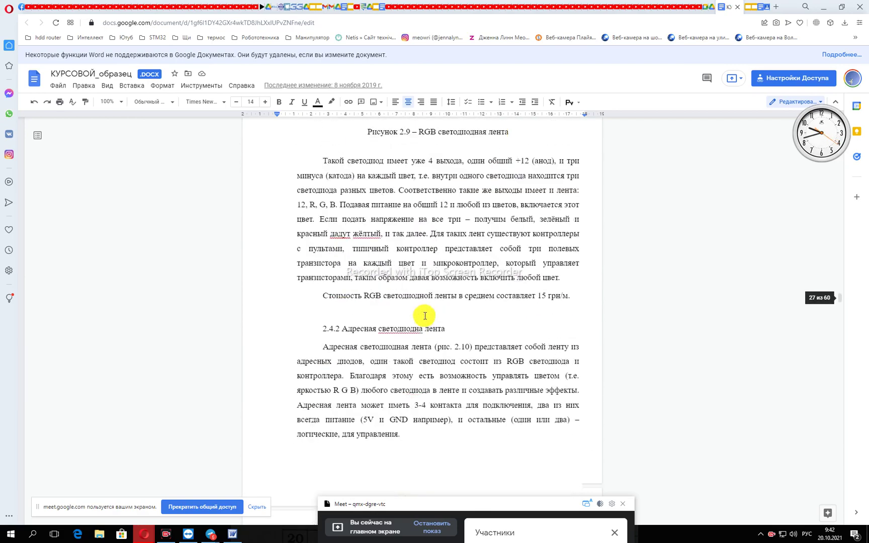
{"action": "scroll", "coordinate": [425, 316], "scroll_direction": "down", "scroll_amount": 20}
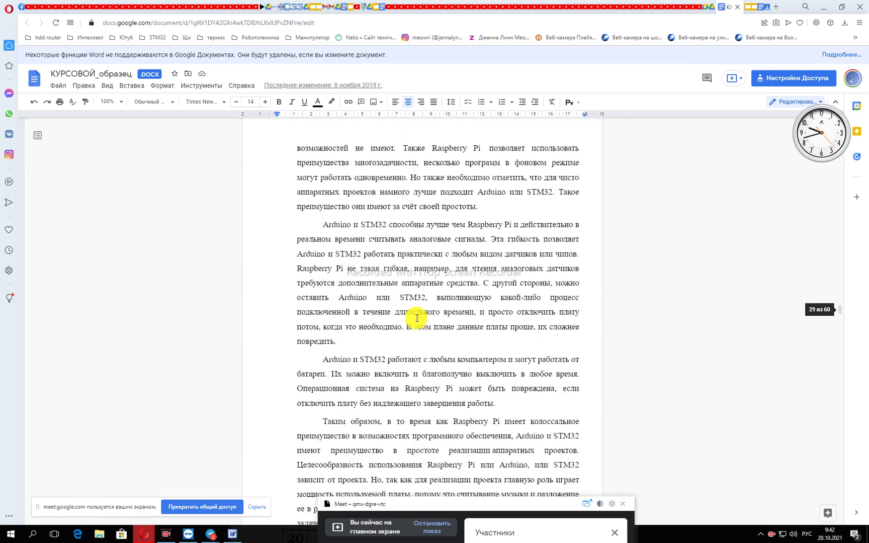
{"action": "scroll", "coordinate": [417, 317], "scroll_direction": "down", "scroll_amount": 12}
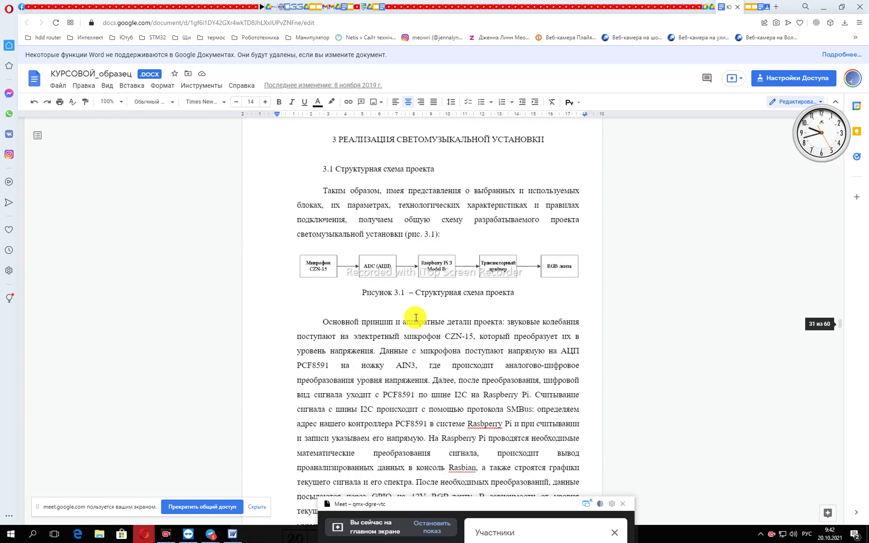
{"action": "scroll", "coordinate": [410, 319], "scroll_direction": "up", "scroll_amount": 10}
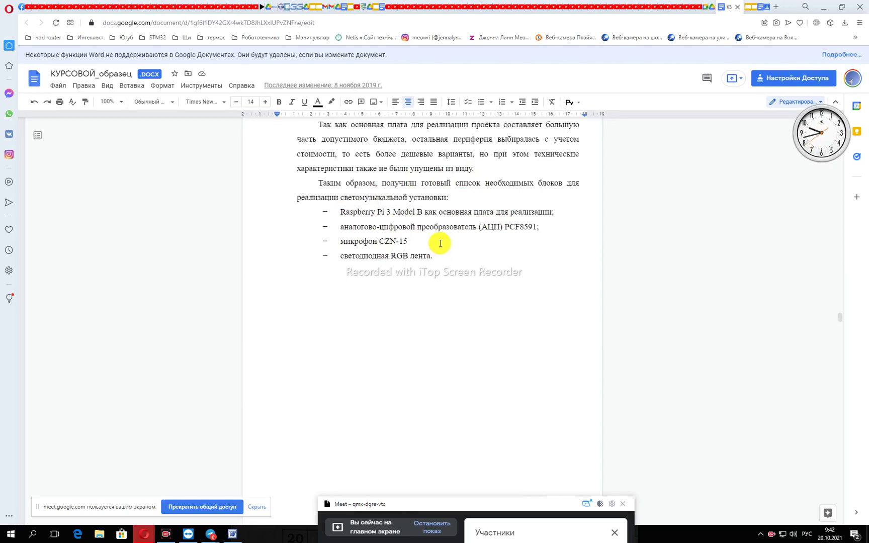
{"action": "scroll", "coordinate": [441, 243], "scroll_direction": "down", "scroll_amount": 10}
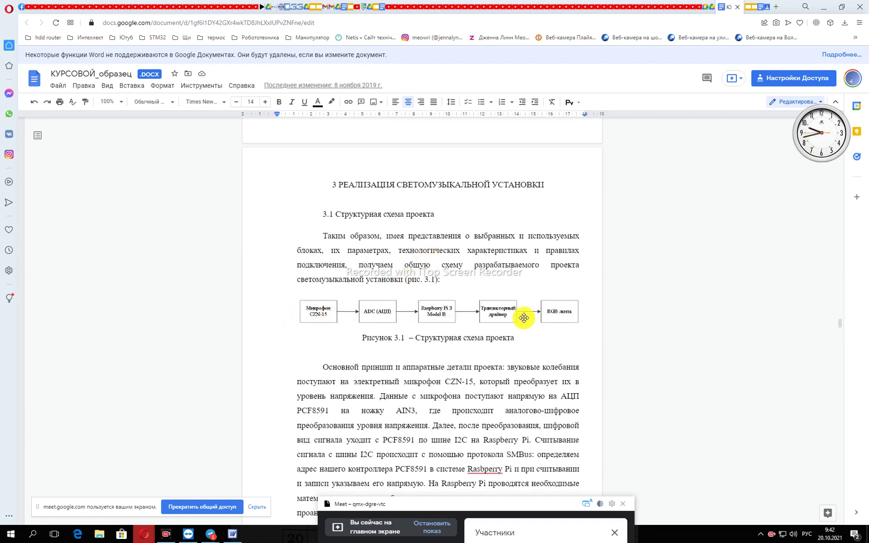
- Scroll through the rest of section 3 and the conclusions
{"action": "scroll", "coordinate": [482, 351], "scroll_direction": "down", "scroll_amount": 12}
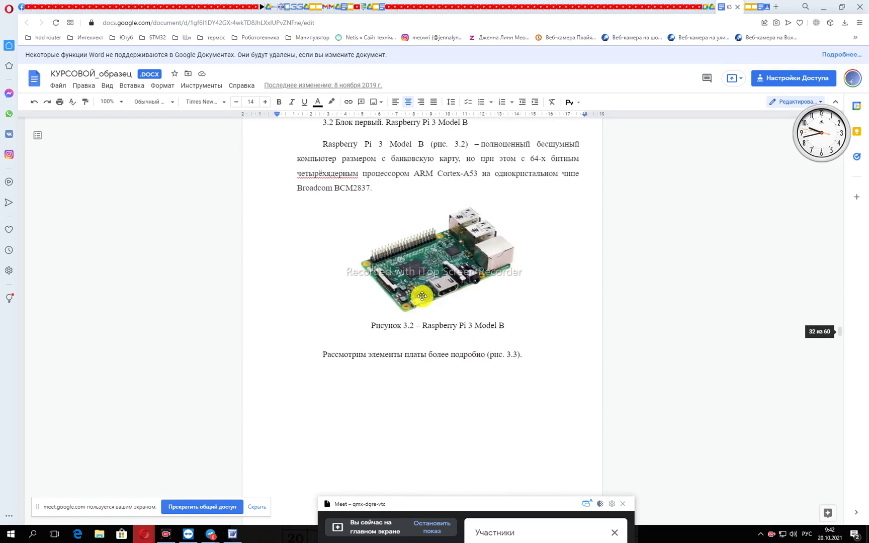
{"action": "scroll", "coordinate": [433, 314], "scroll_direction": "down", "scroll_amount": 15}
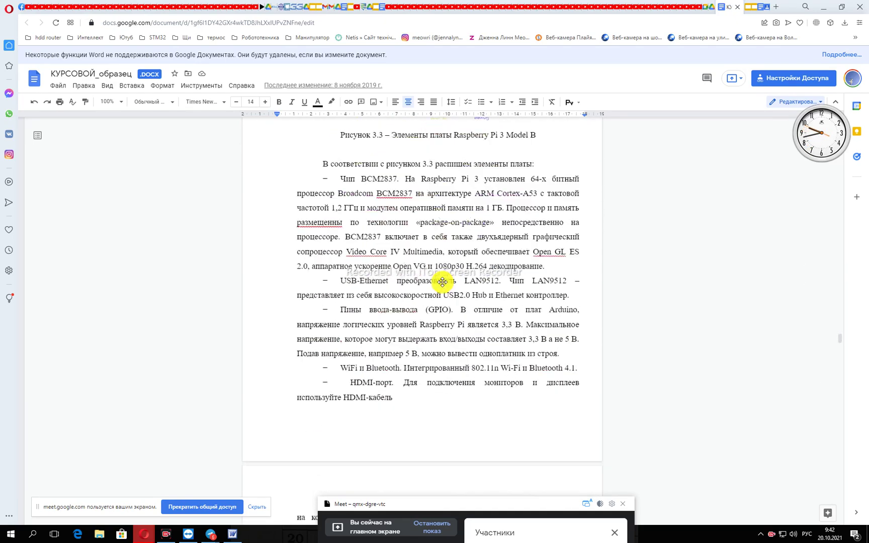
{"action": "scroll", "coordinate": [442, 282], "scroll_direction": "down", "scroll_amount": 20}
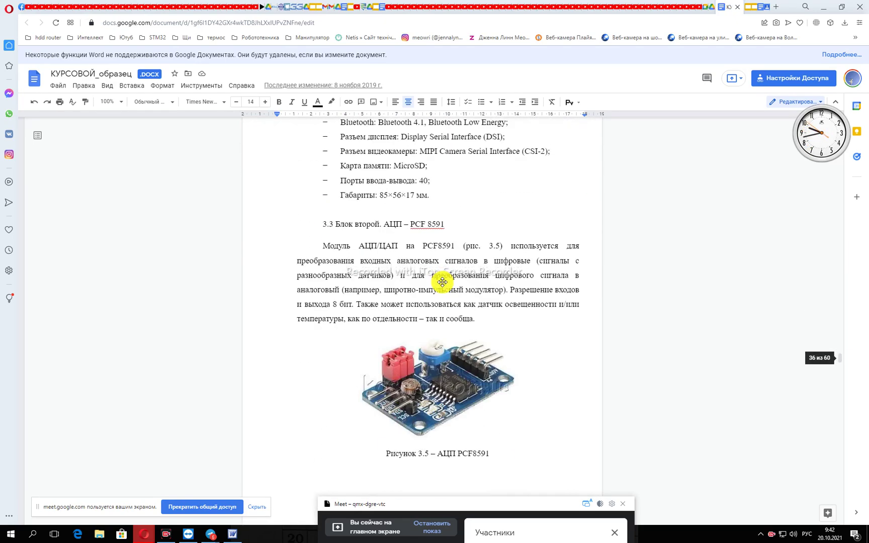
{"action": "scroll", "coordinate": [442, 282], "scroll_direction": "down", "scroll_amount": 15}
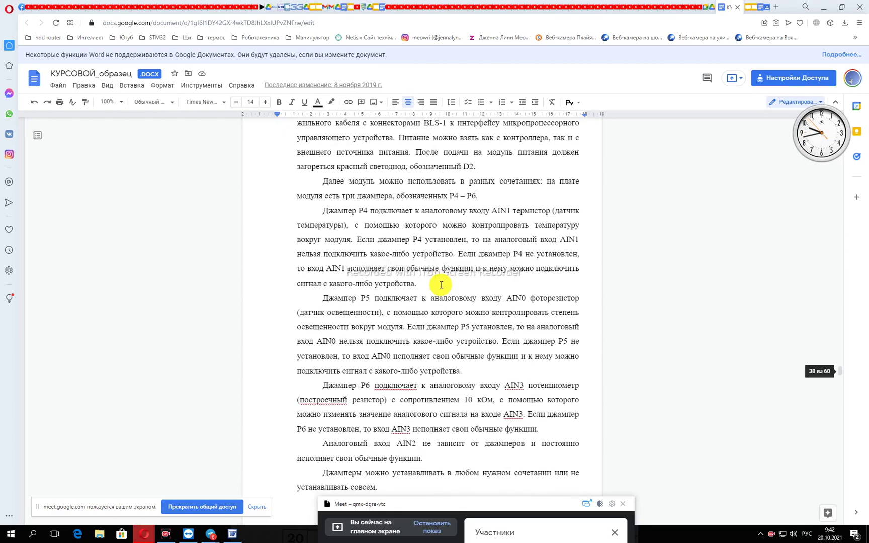
{"action": "scroll", "coordinate": [438, 286], "scroll_direction": "down", "scroll_amount": 20}
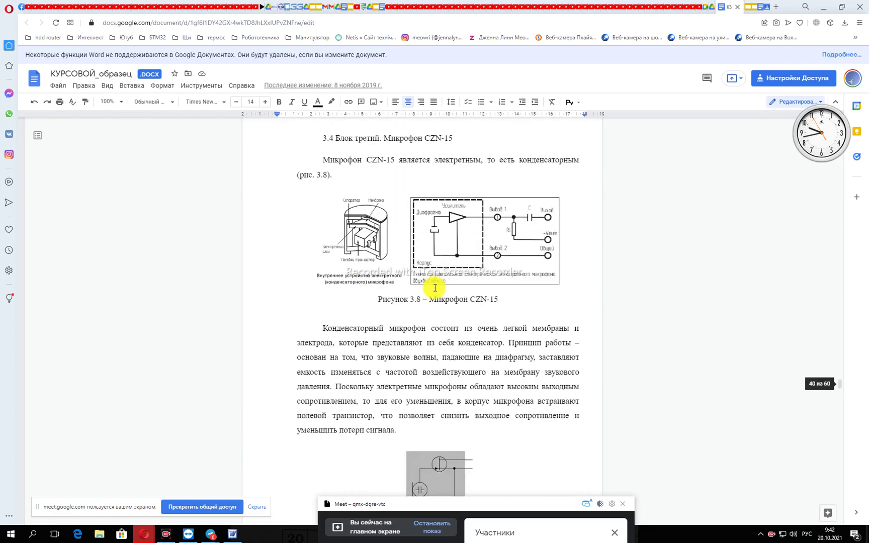
{"action": "scroll", "coordinate": [435, 287], "scroll_direction": "down", "scroll_amount": 20}
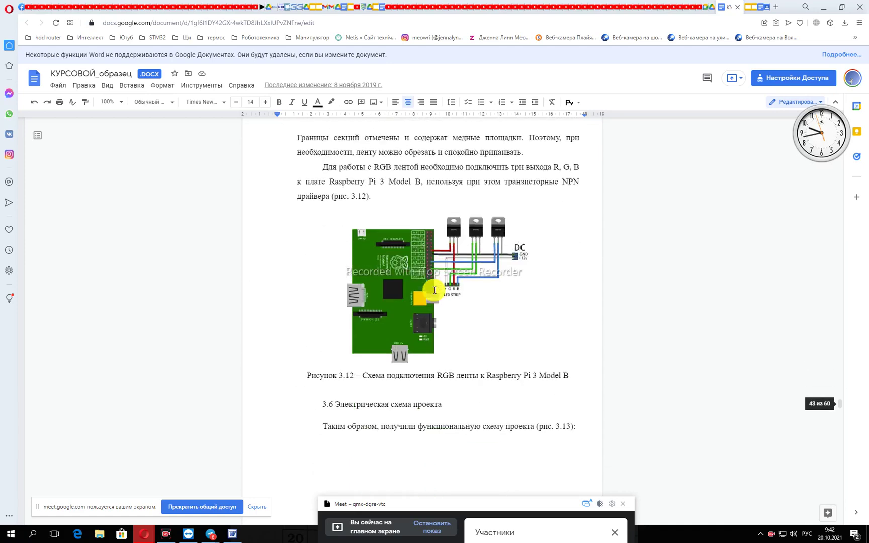
{"action": "scroll", "coordinate": [443, 252], "scroll_direction": "up", "scroll_amount": 5}
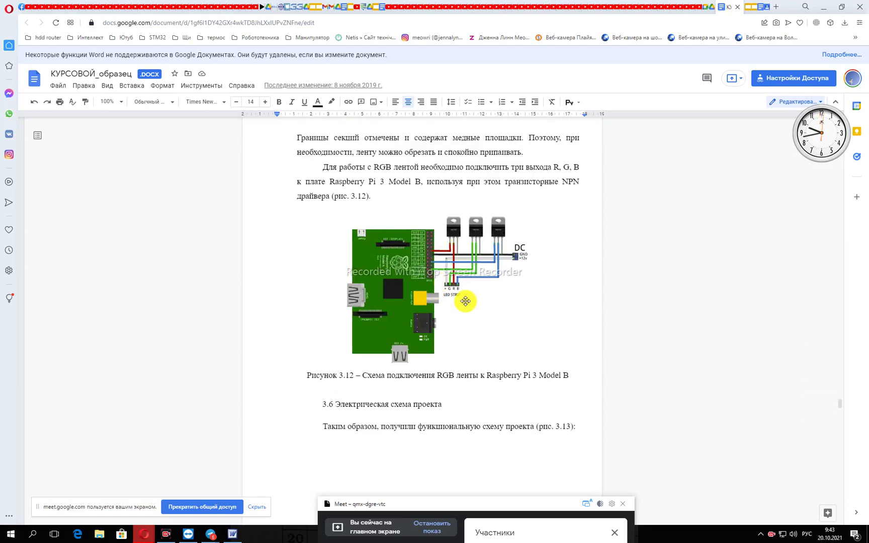
{"action": "scroll", "coordinate": [464, 300], "scroll_direction": "down", "scroll_amount": 8}
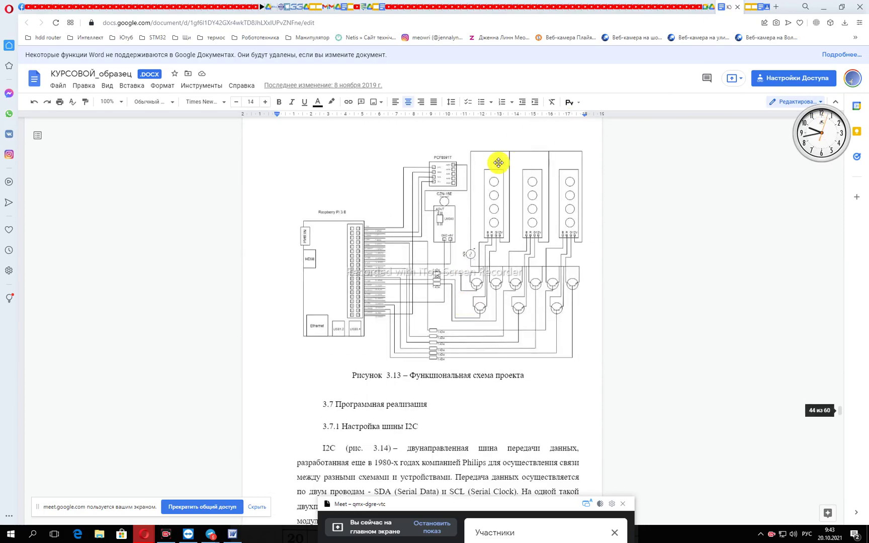
{"action": "scroll", "coordinate": [455, 287], "scroll_direction": "down", "scroll_amount": 6}
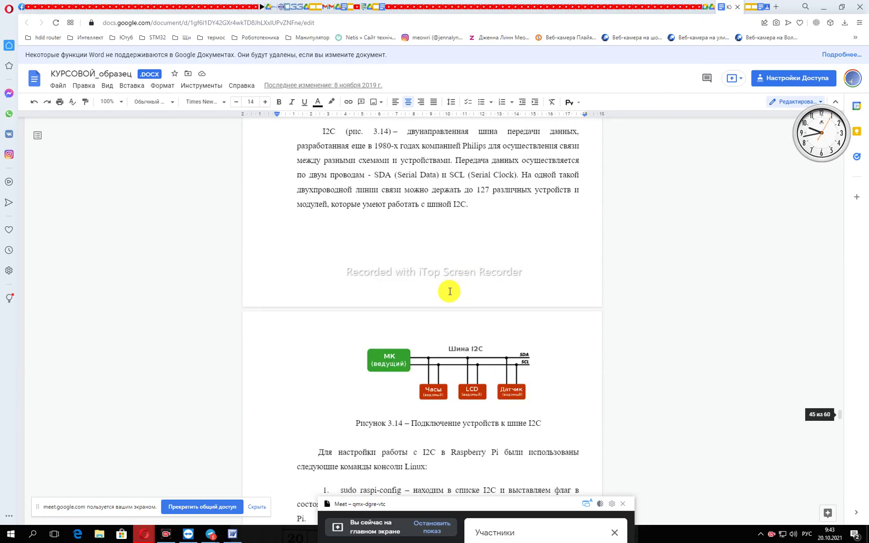
{"action": "scroll", "coordinate": [450, 291], "scroll_direction": "down", "scroll_amount": 20}
{"action": "scroll", "coordinate": [433, 295], "scroll_direction": "down", "scroll_amount": 20}
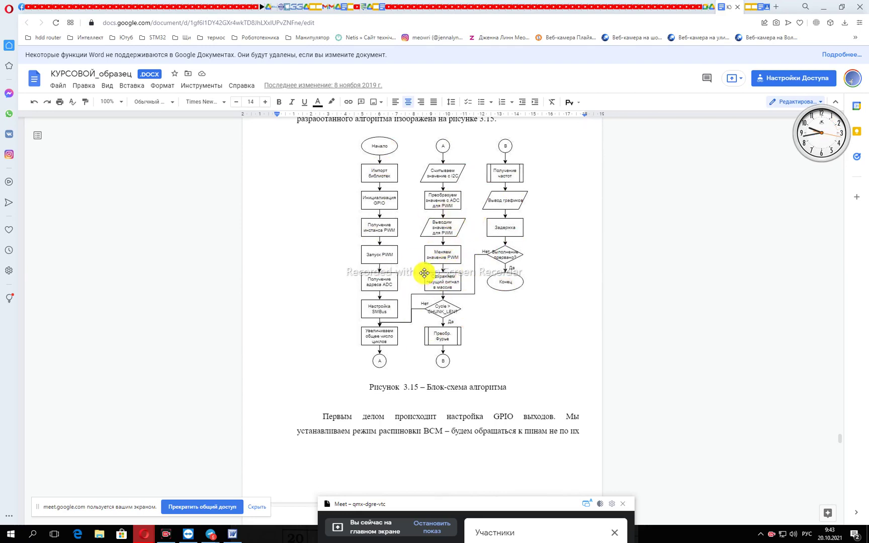
- Continue past the references to Appendix A's Python code using RPi.GPIO and SMBus
{"action": "scroll", "coordinate": [420, 272], "scroll_direction": "down", "scroll_amount": 20}
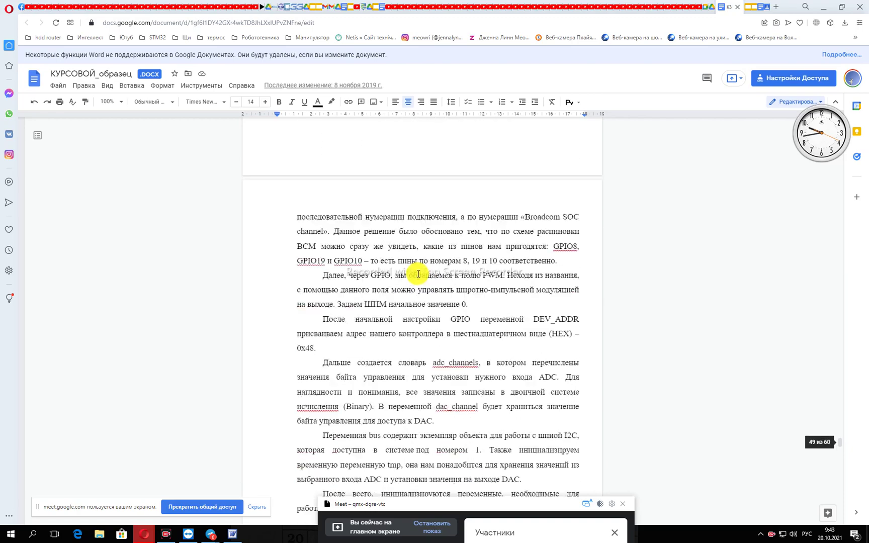
{"action": "scroll", "coordinate": [418, 273], "scroll_direction": "down", "scroll_amount": 20}
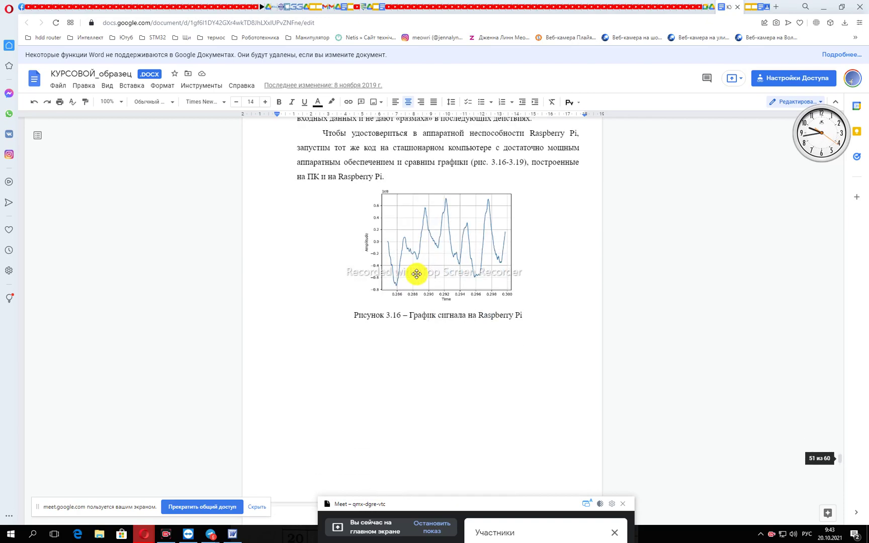
{"action": "scroll", "coordinate": [416, 275], "scroll_direction": "down", "scroll_amount": 20}
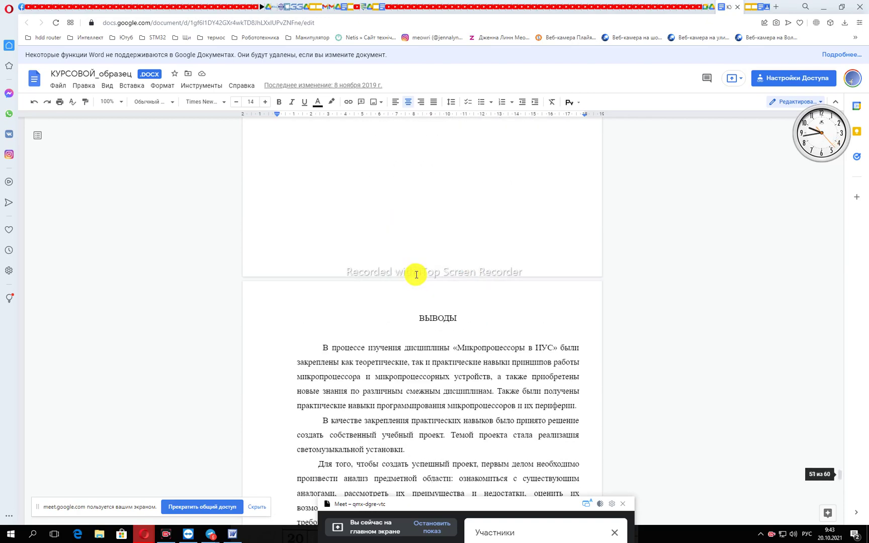
{"action": "scroll", "coordinate": [413, 276], "scroll_direction": "down", "scroll_amount": 20}
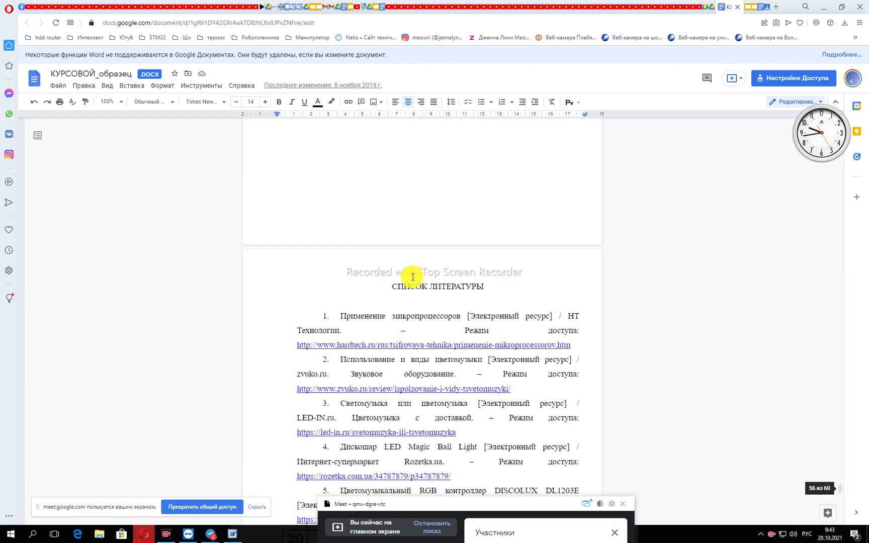
{"action": "scroll", "coordinate": [412, 268], "scroll_direction": "down", "scroll_amount": 20}
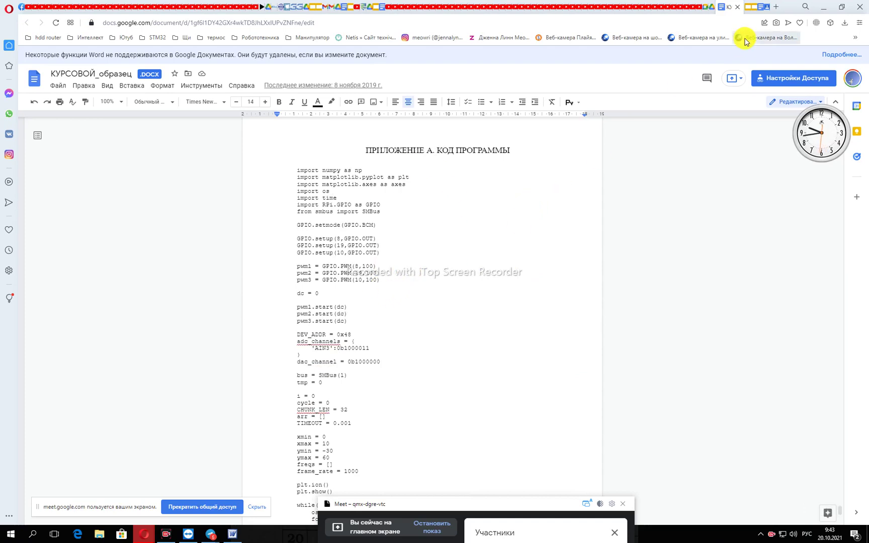
- Close КУРСОВОЙ_образец.docx to return to the IoT › Курсовой folder, and move the Meet window mid-screen
{"action": "left_click", "coordinate": [738, 7]}
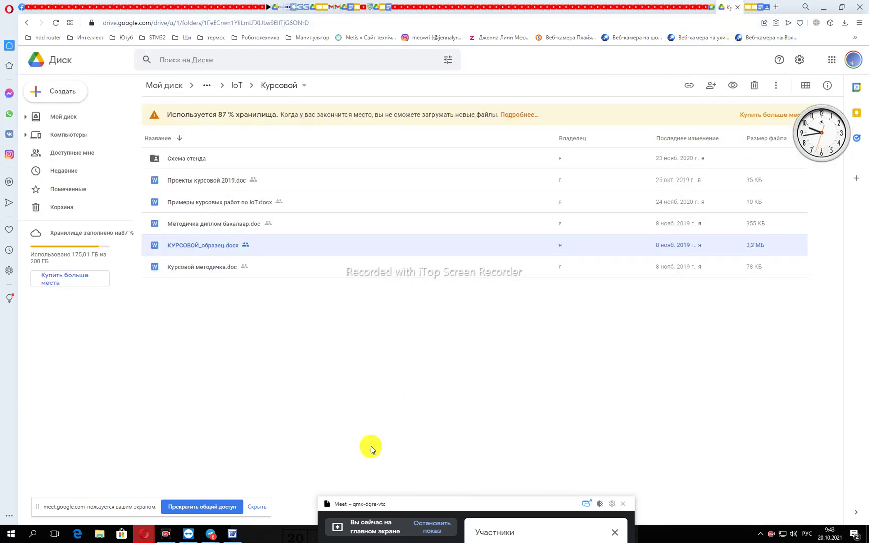
{"action": "left_click_drag", "start_coordinate": [390, 499], "coordinate": [414, 301]}
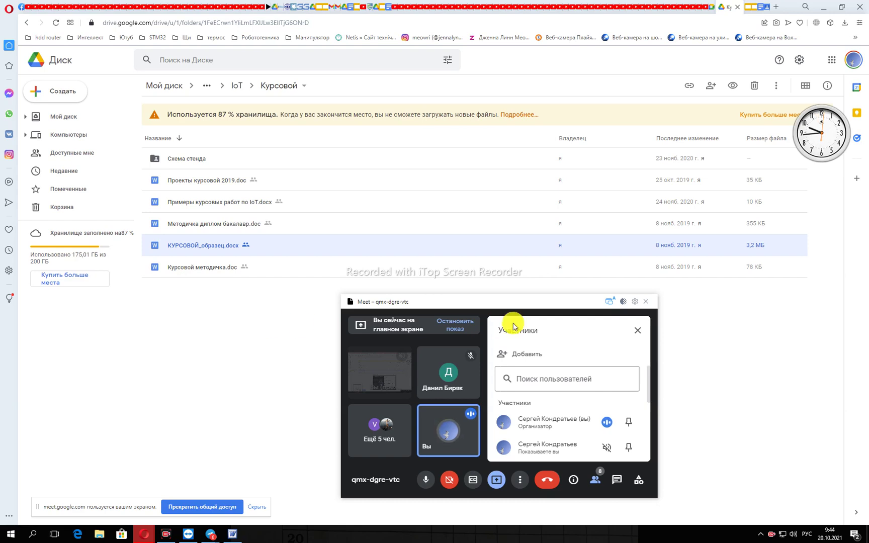
{"action": "left_click_drag", "start_coordinate": [492, 305], "coordinate": [441, 494]}
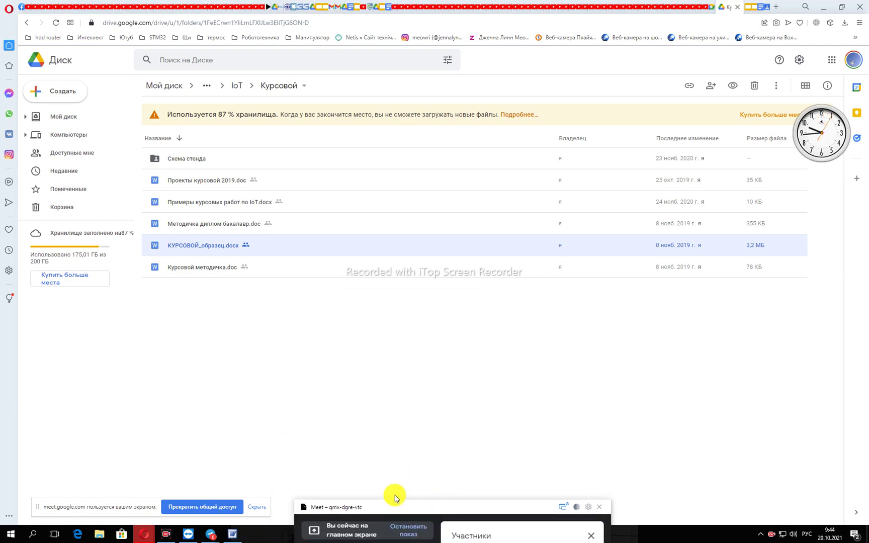
{"action": "left_click_drag", "start_coordinate": [394, 508], "coordinate": [392, 252]}
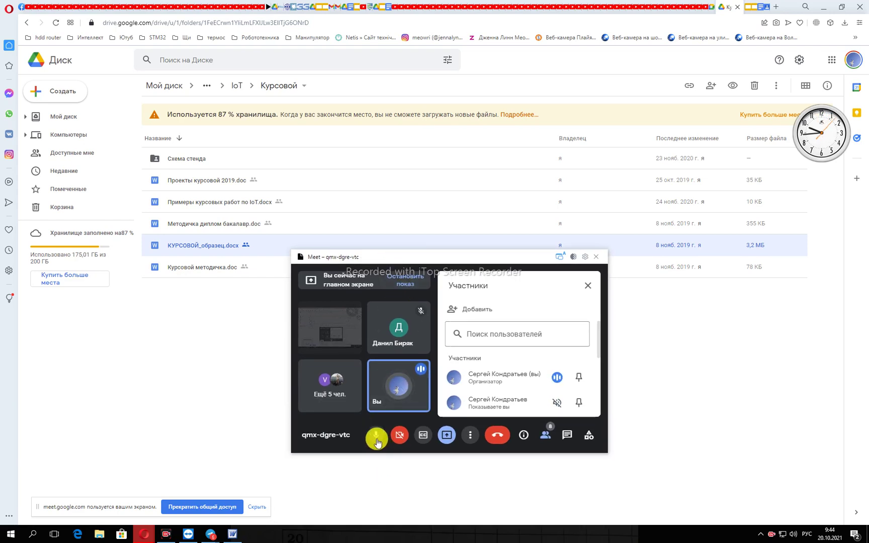